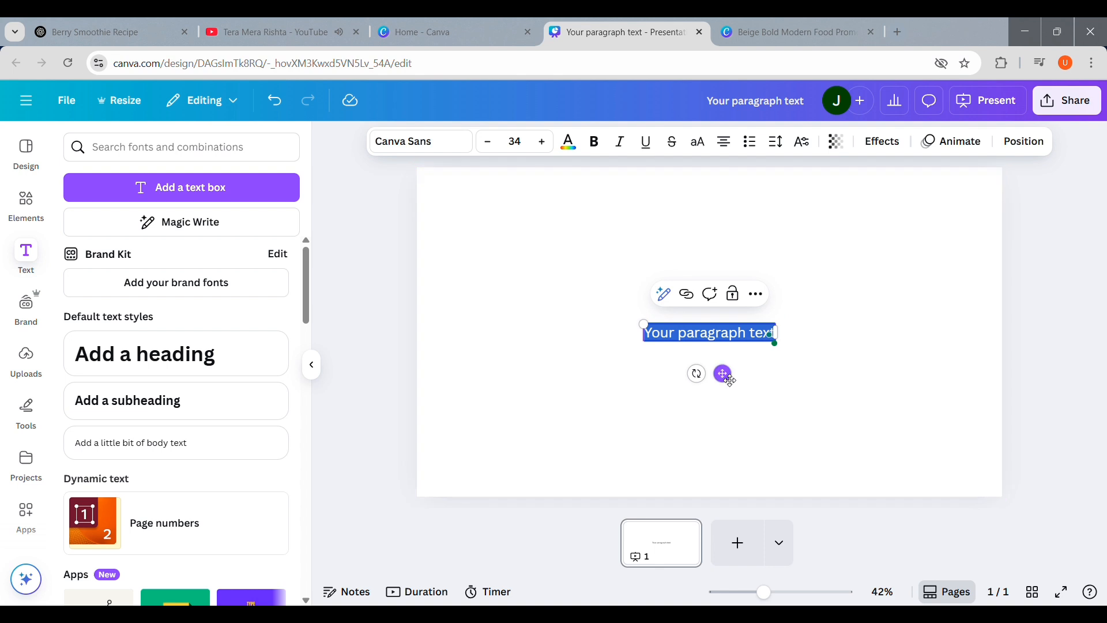
Step: Replace the placeholder paragraph text with the word "Vibes"
double_click(703, 335)
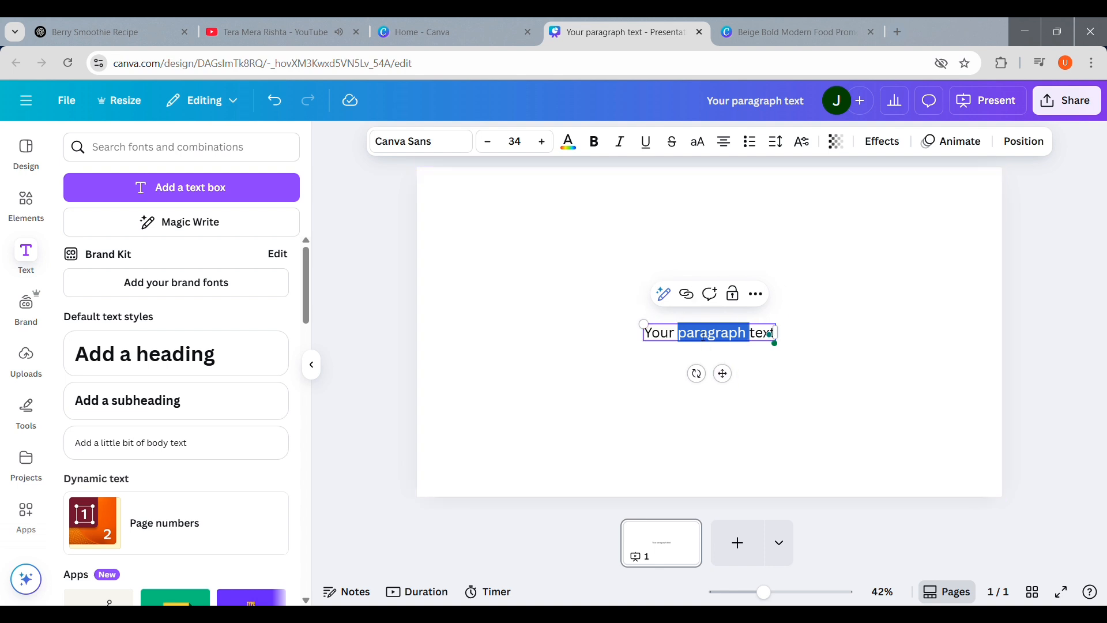
left_click_drag(655, 335, 801, 338)
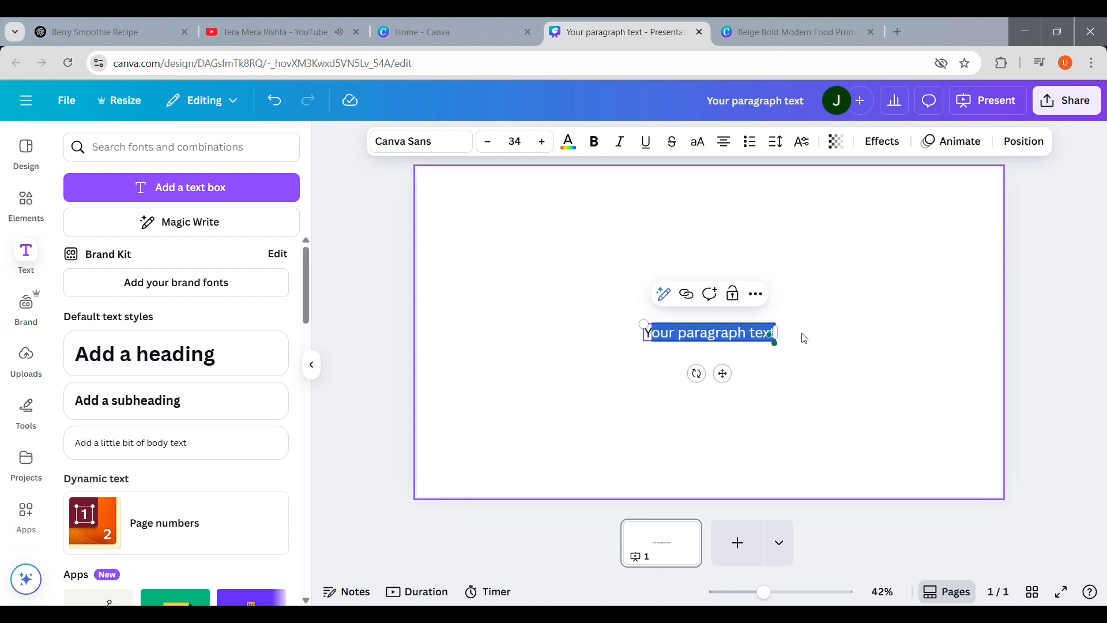
key("BackSpace")
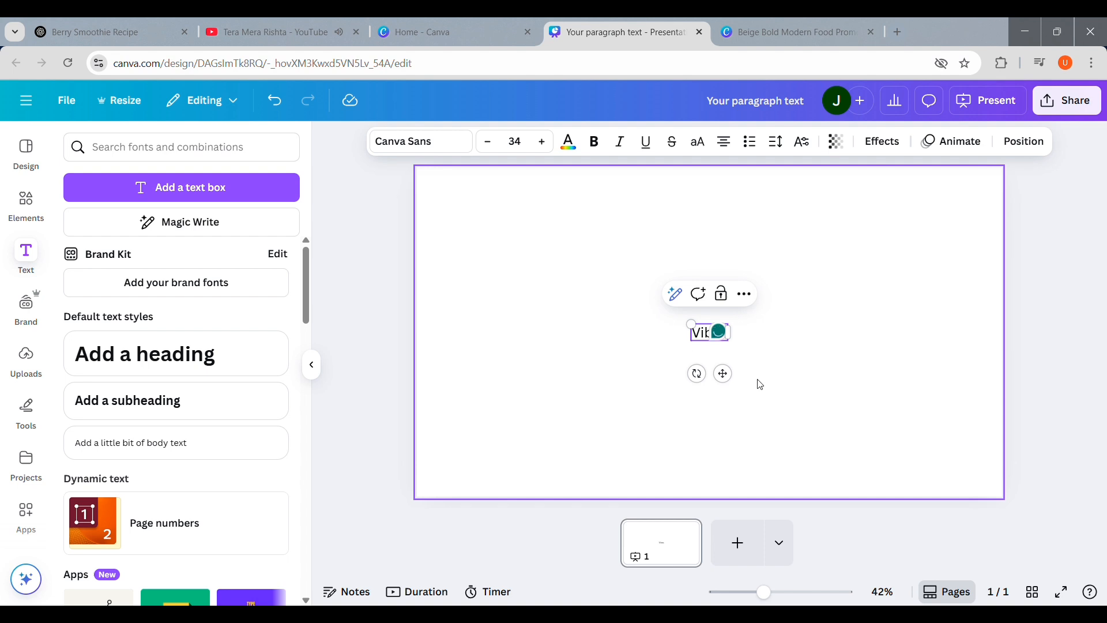
Step: Move the text box up and to the left and raise its font size to 43
left_click_drag(738, 390, 582, 328)
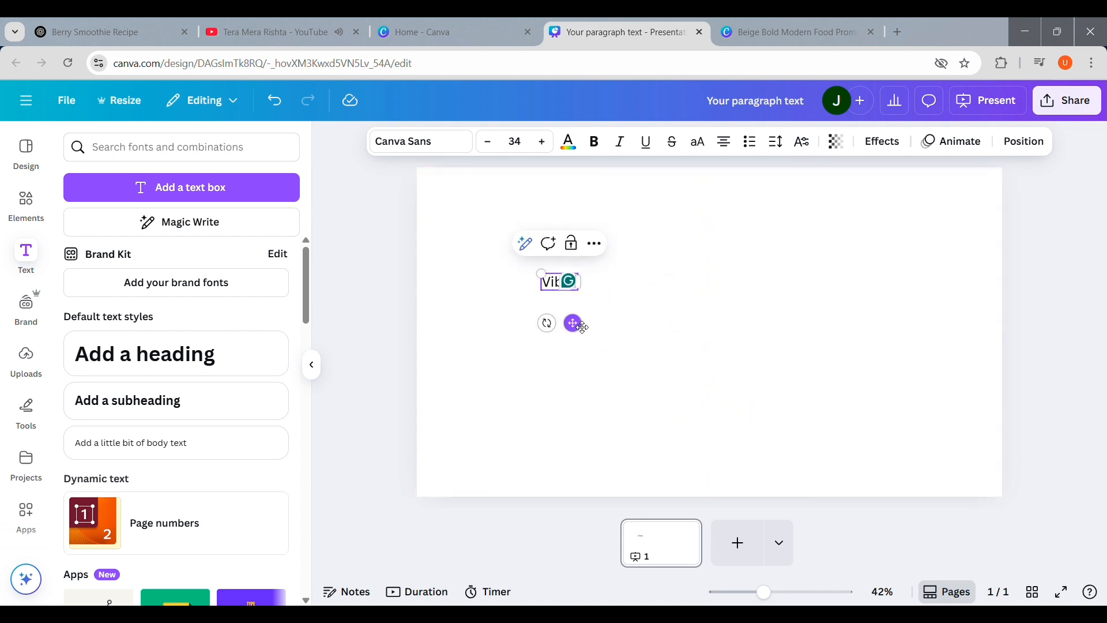
left_click(543, 141)
left_click(543, 142)
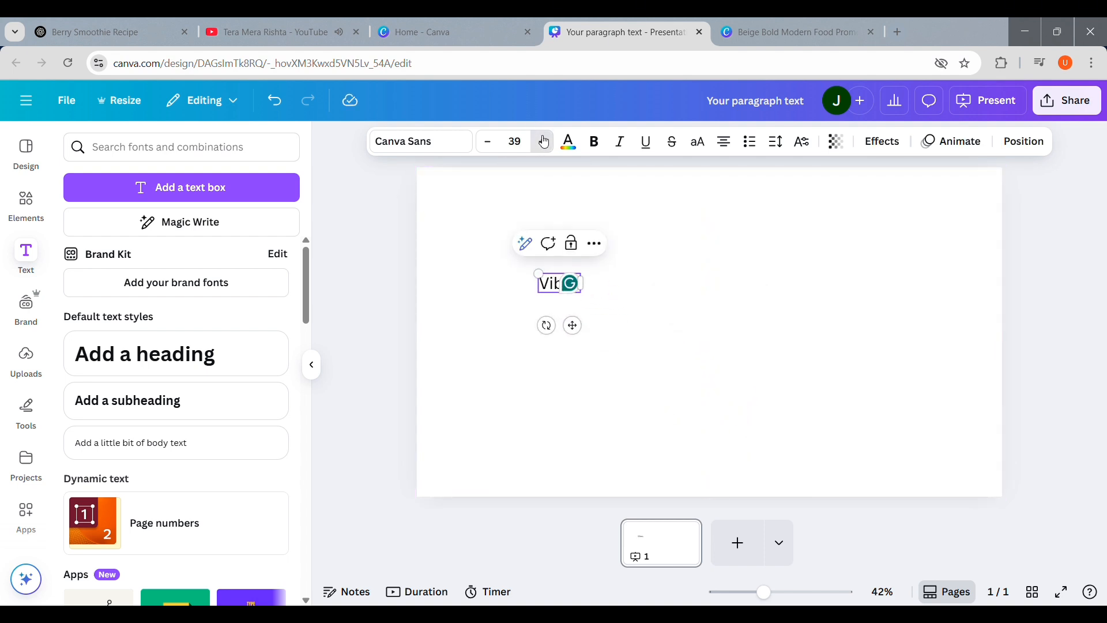
left_click(543, 142)
left_click(543, 141)
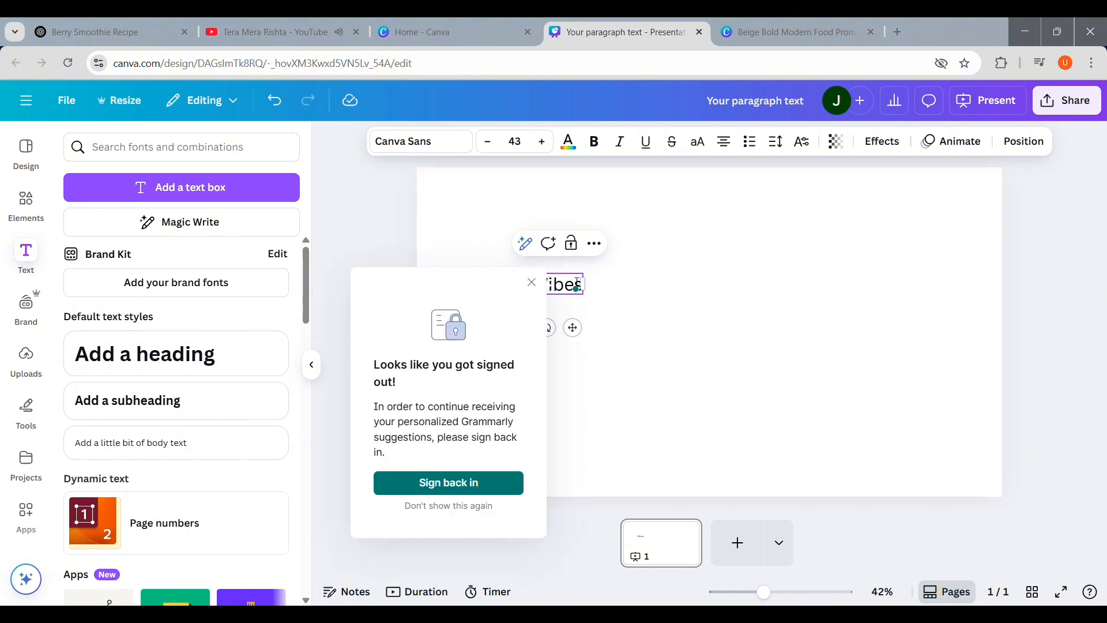
left_click(532, 282)
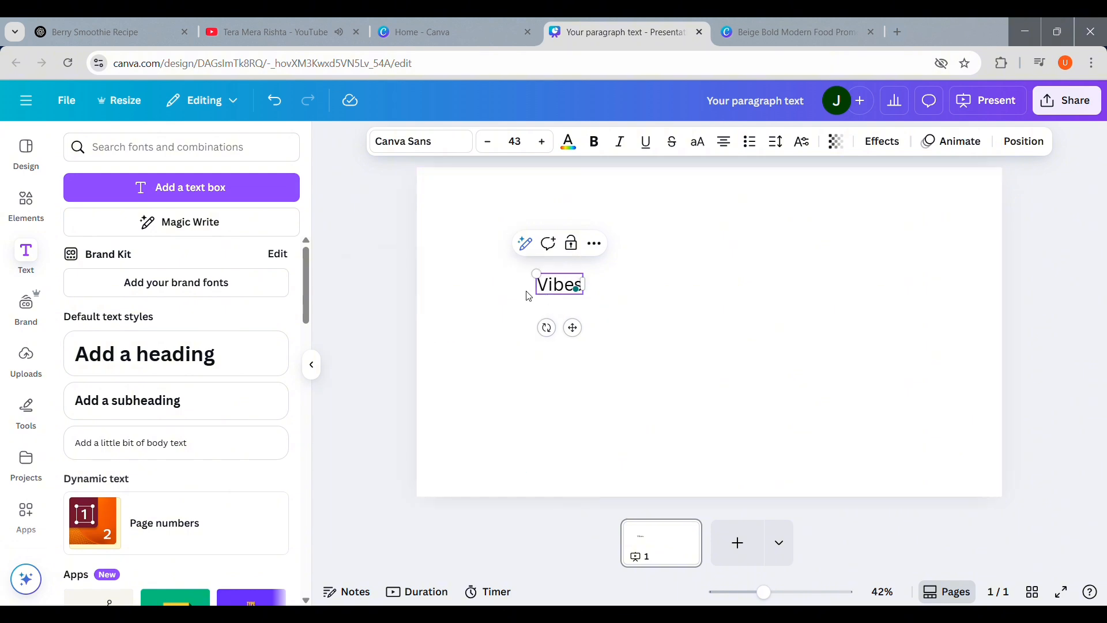
Step: Enlarge the Vibes text to about size 302 and centre it on the page
left_click_drag(536, 274, 311, 172)
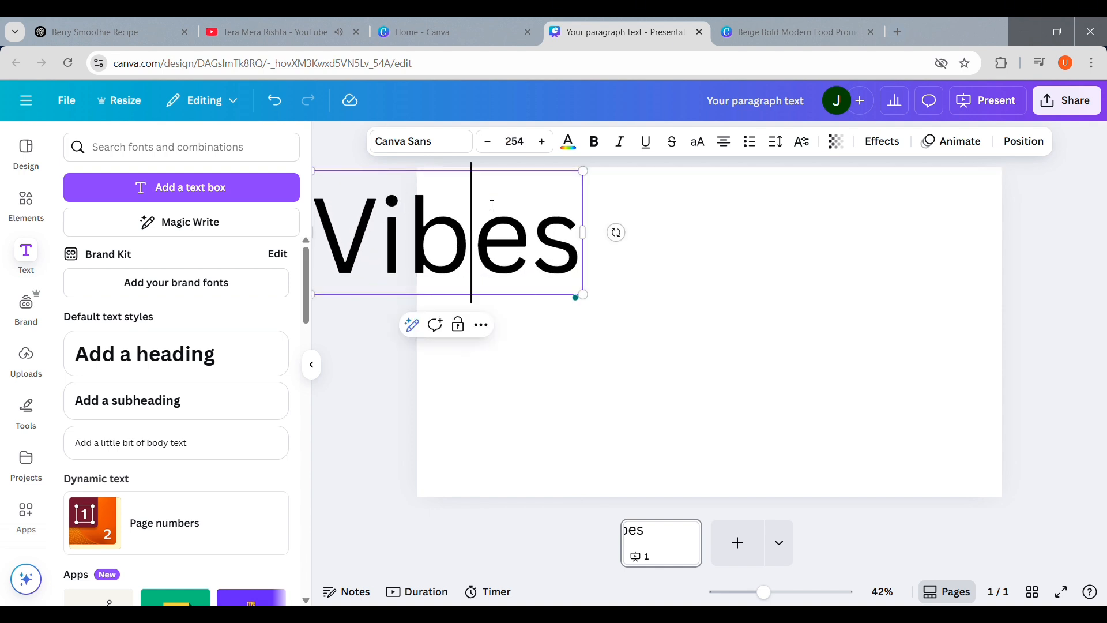
left_click(656, 267)
left_click(503, 259)
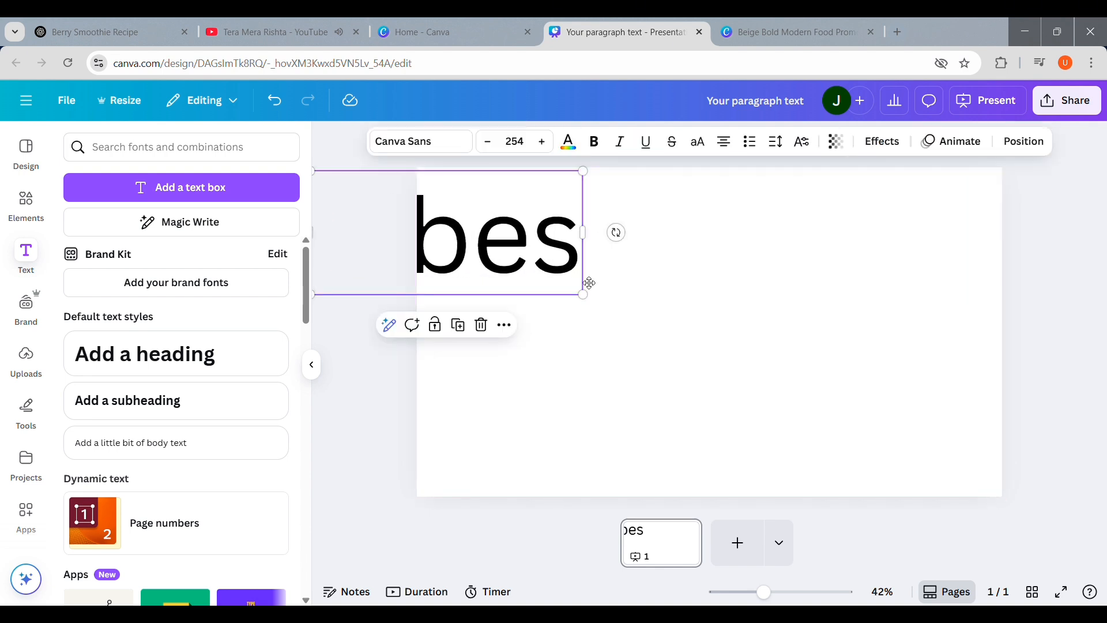
left_click_drag(503, 259, 745, 338)
left_click_drag(839, 378, 859, 352)
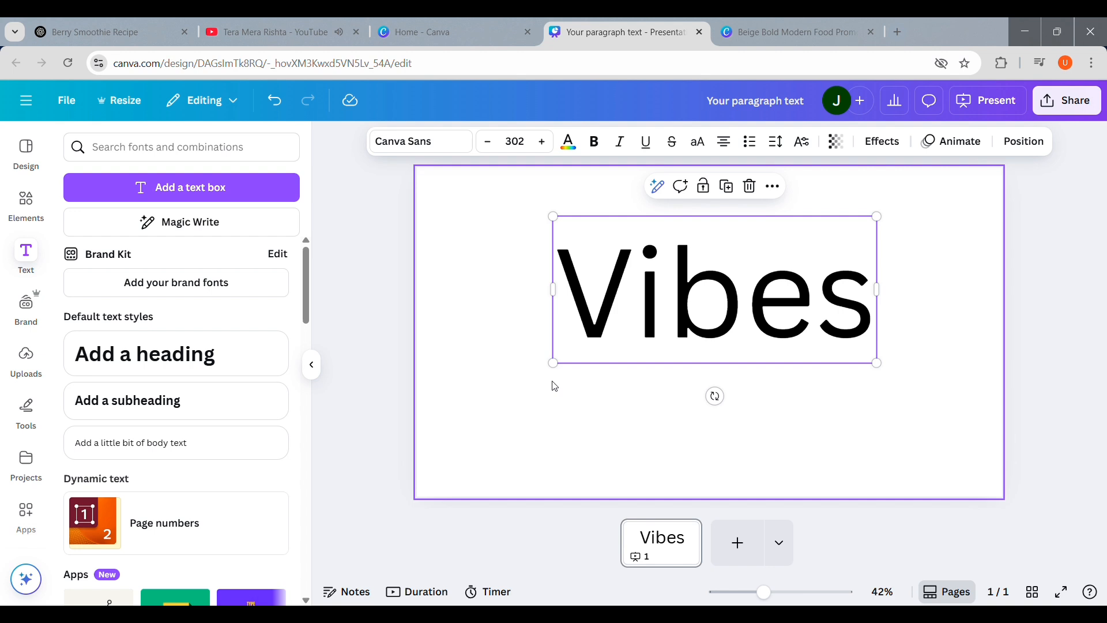
Step: Change the font to TAN Nimbus and shrink the text to about size 252
left_click(169, 149)
left_click(406, 144)
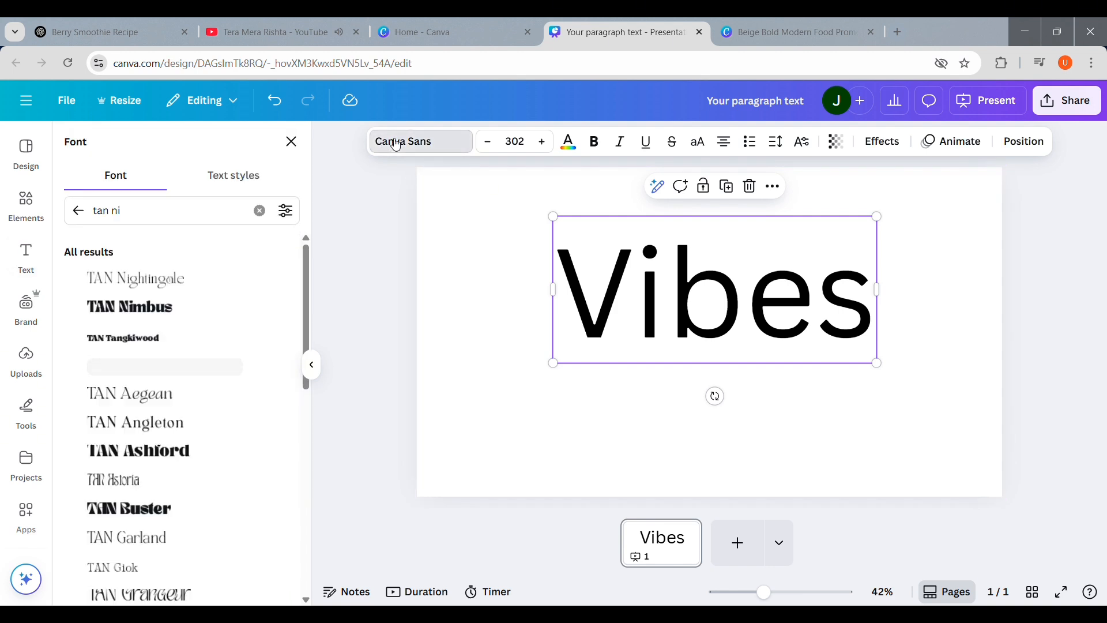
left_click(154, 316)
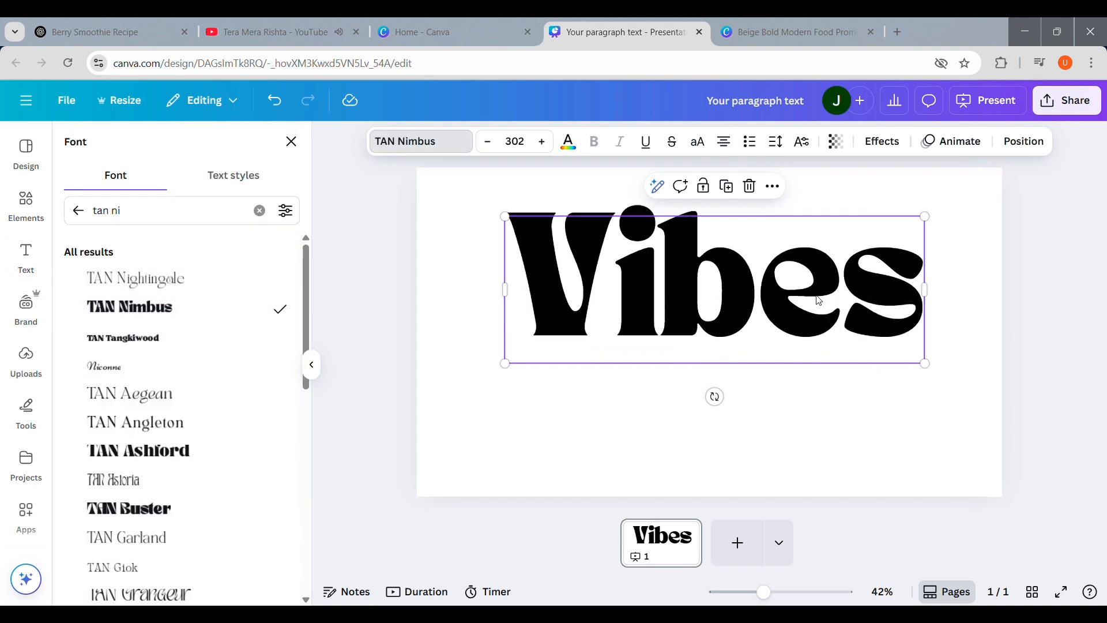
mouse_move(926, 365)
left_mouse_down()
mouse_move(814, 324)
mouse_move(918, 377)
left_mouse_up()
left_click_drag(861, 352, 893, 366)
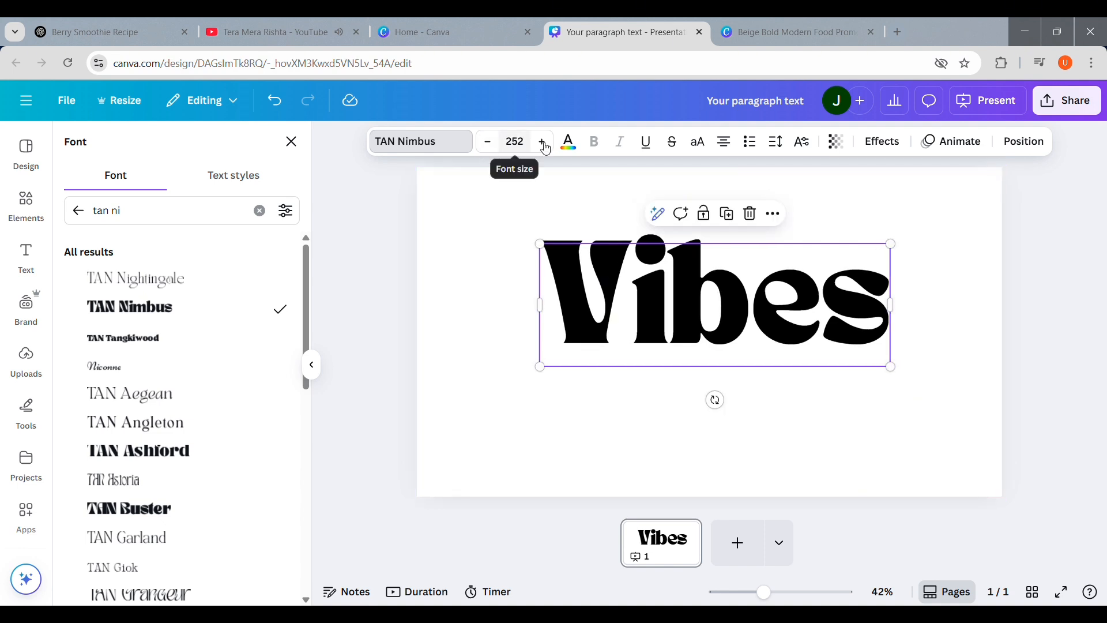
Step: Set the text colour to a custom purple, #D13CFB
left_click(578, 146)
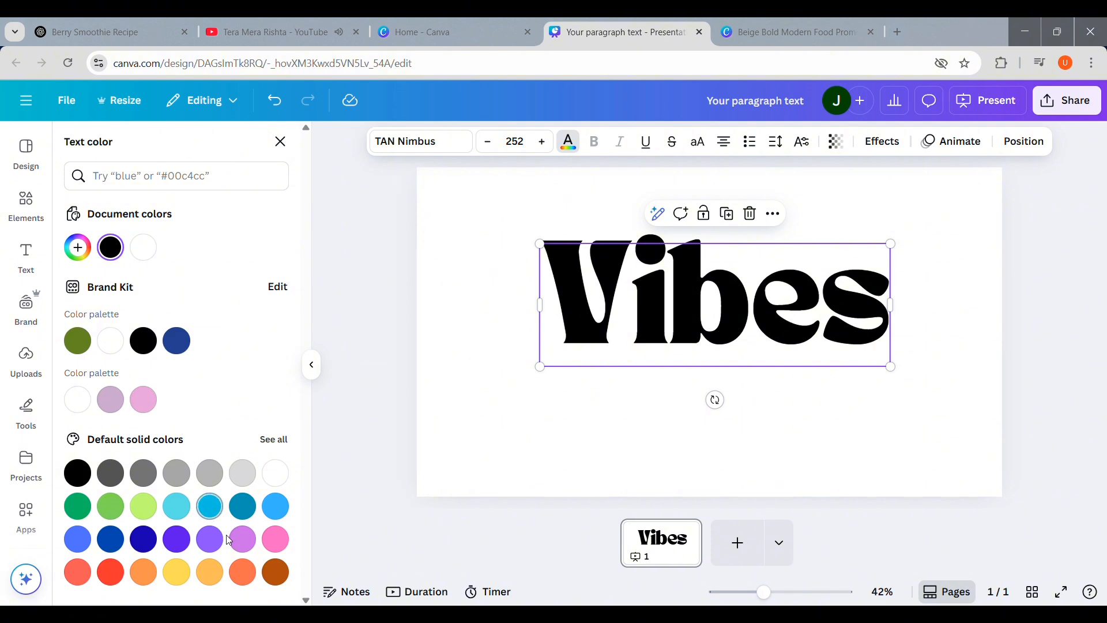
left_click(244, 539)
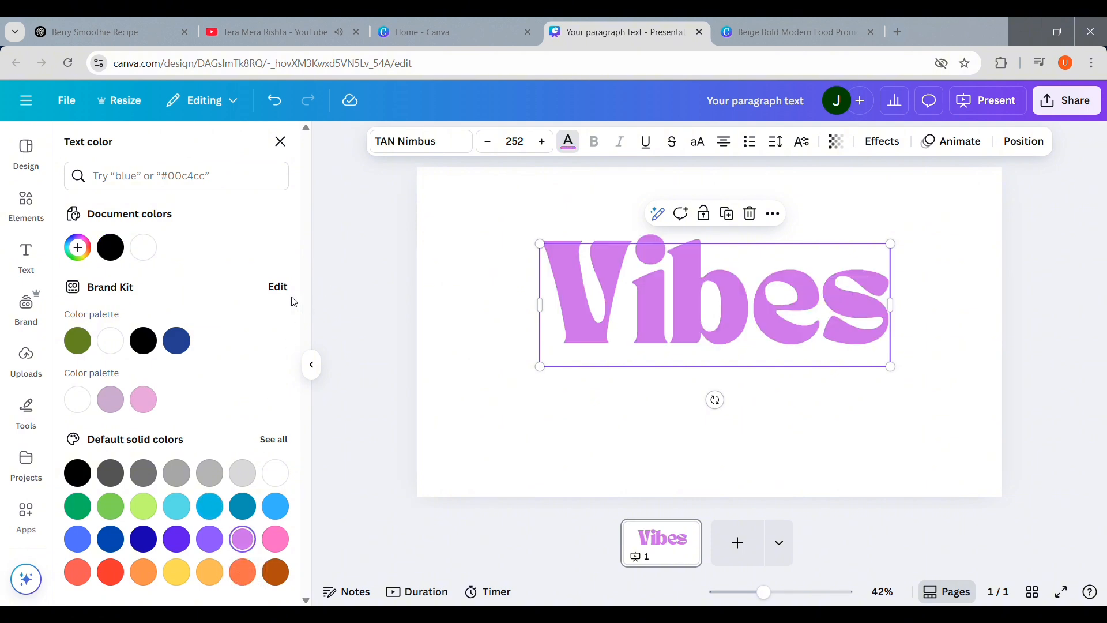
left_click(77, 248)
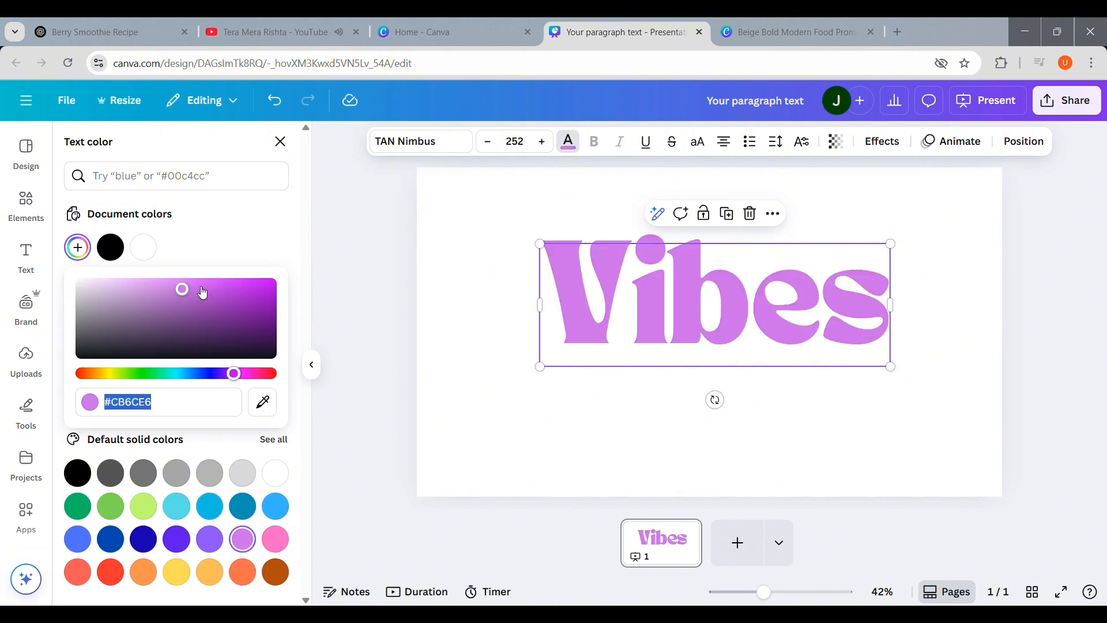
left_click_drag(182, 289, 230, 286)
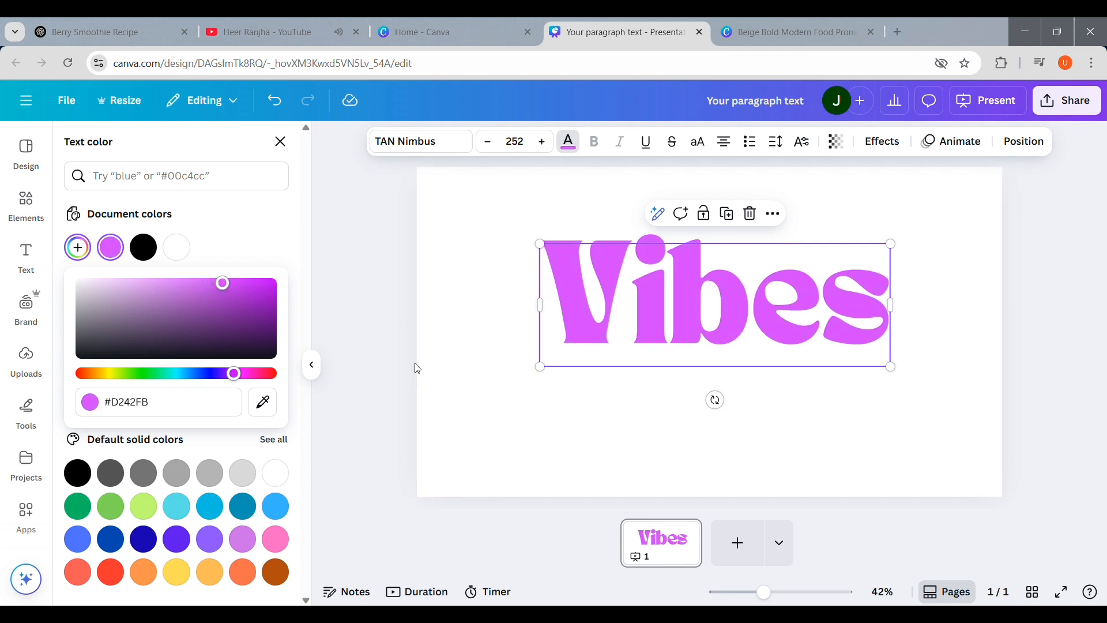
left_click_drag(226, 283, 227, 283)
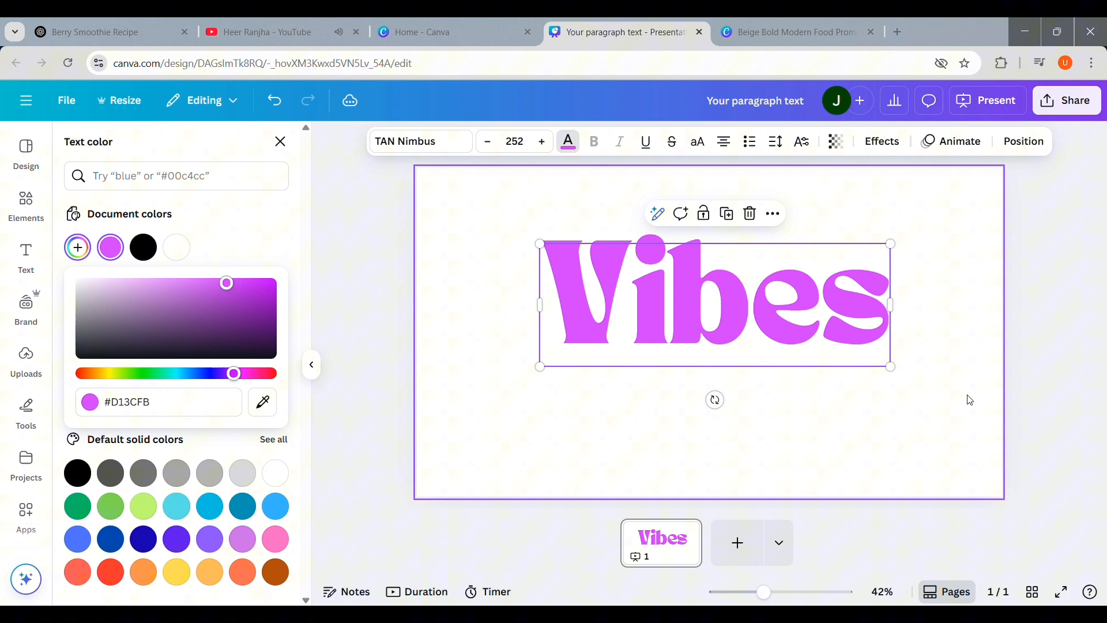
left_click(907, 380)
left_click(754, 331)
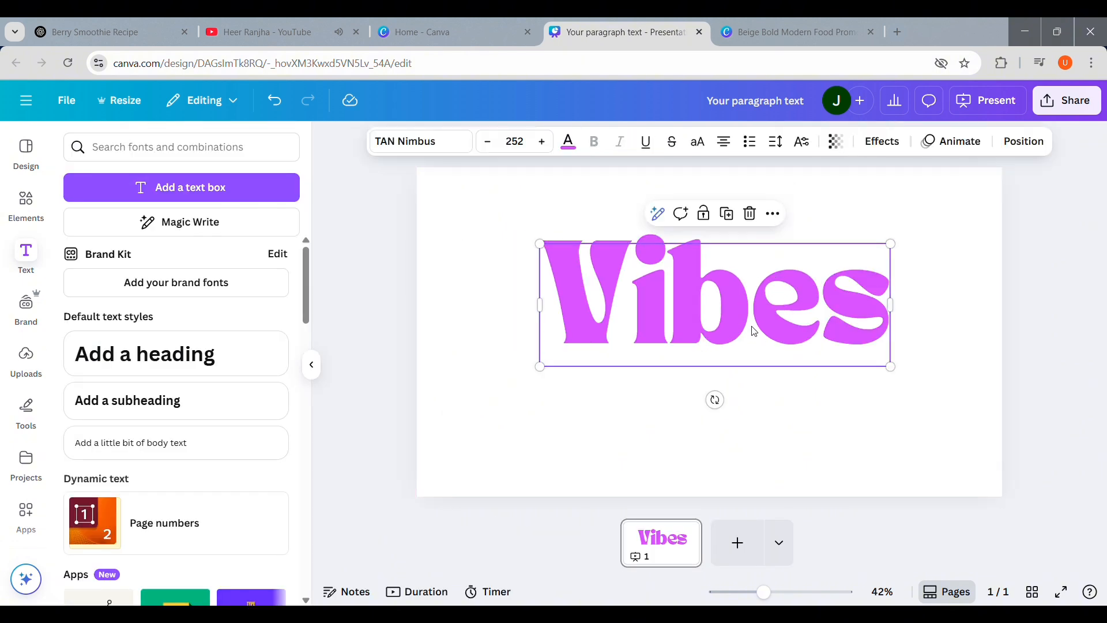
Step: Apply the Lift text effect with an intensity of 34
left_click(871, 144)
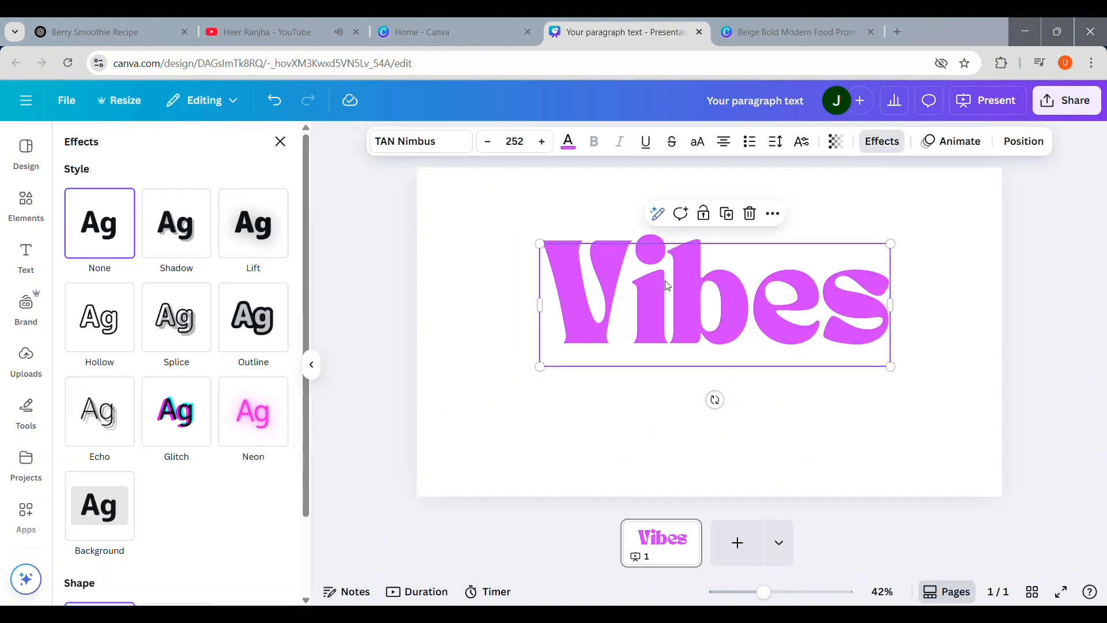
left_click(263, 244)
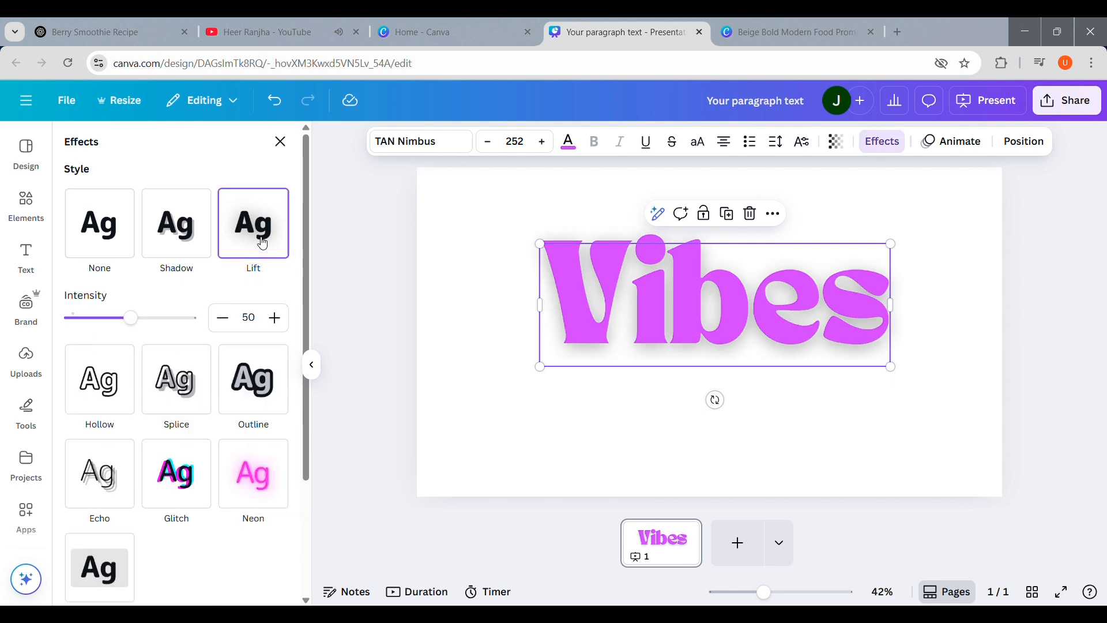
left_click(179, 235)
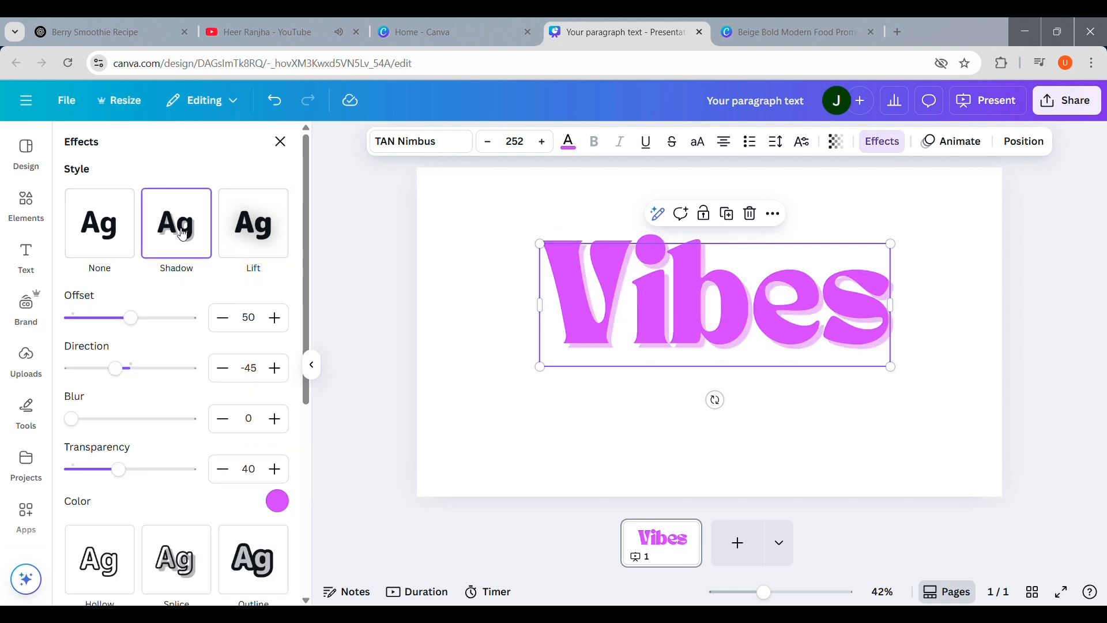
left_click(238, 233)
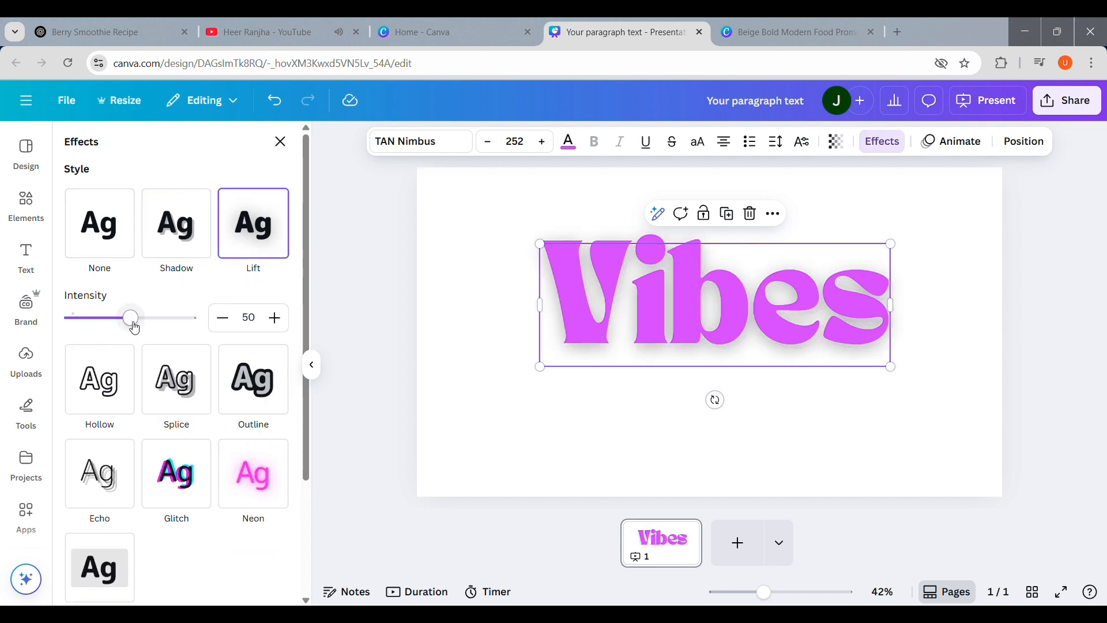
mouse_move(135, 329)
left_mouse_down()
mouse_move(102, 327)
mouse_move(116, 325)
left_mouse_up()
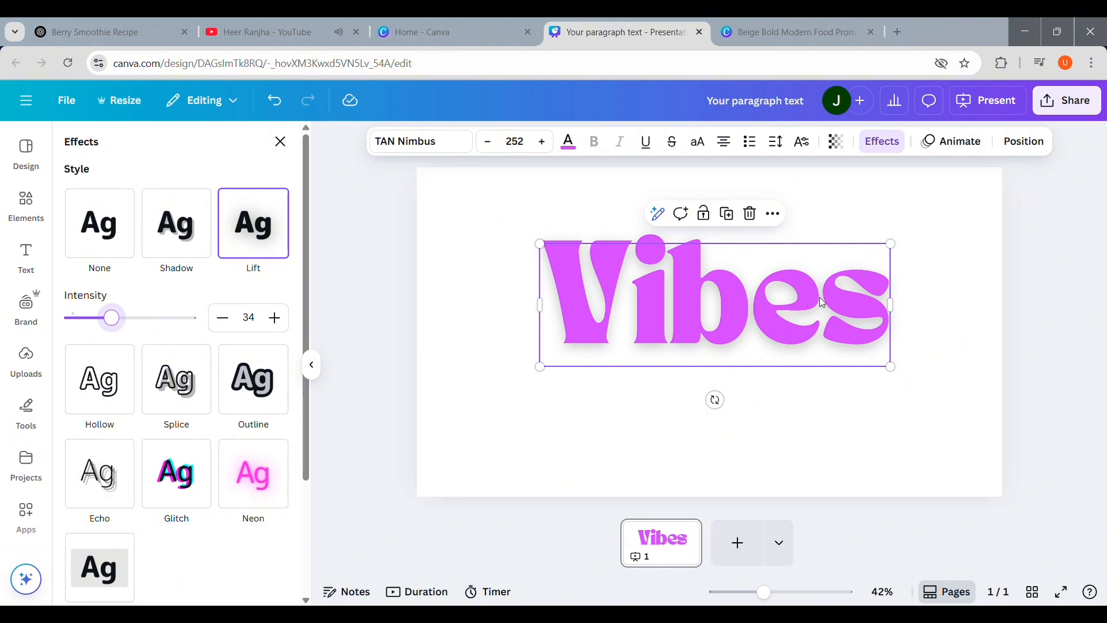
left_click(961, 314)
left_click(782, 315)
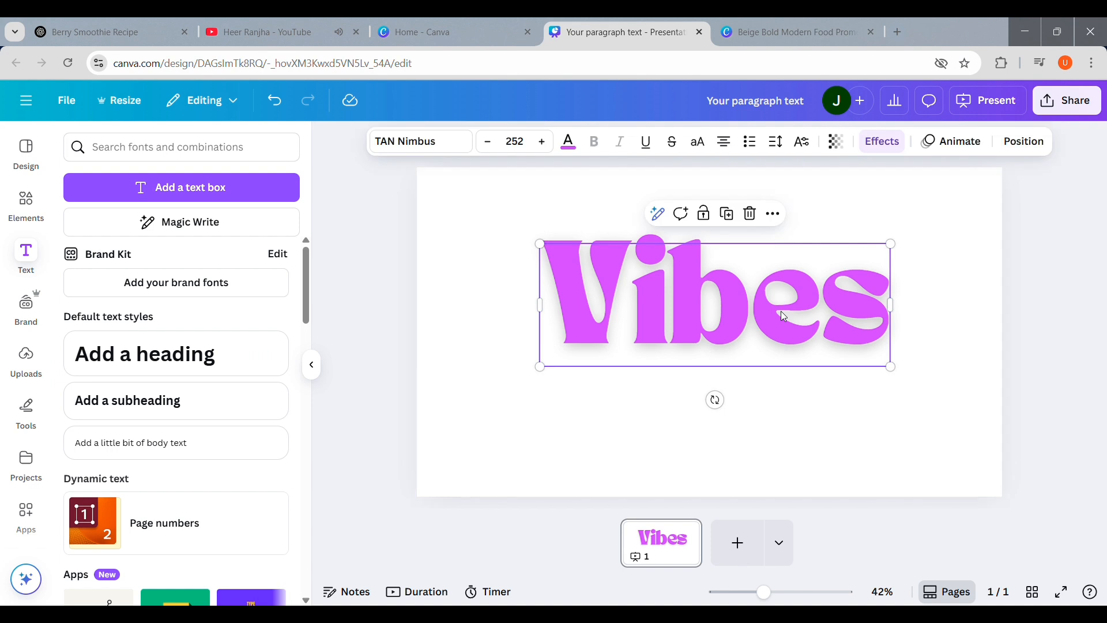
left_click_drag(789, 328, 789, 326)
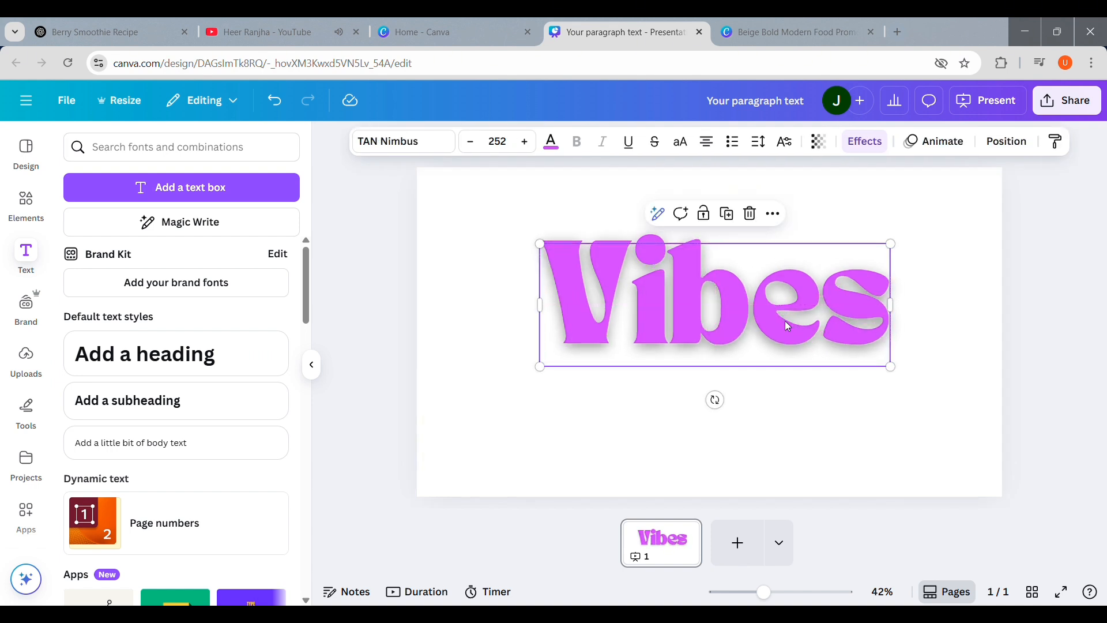
Step: Switch the text effect to Hollow and set the text colour to white
left_click(871, 151)
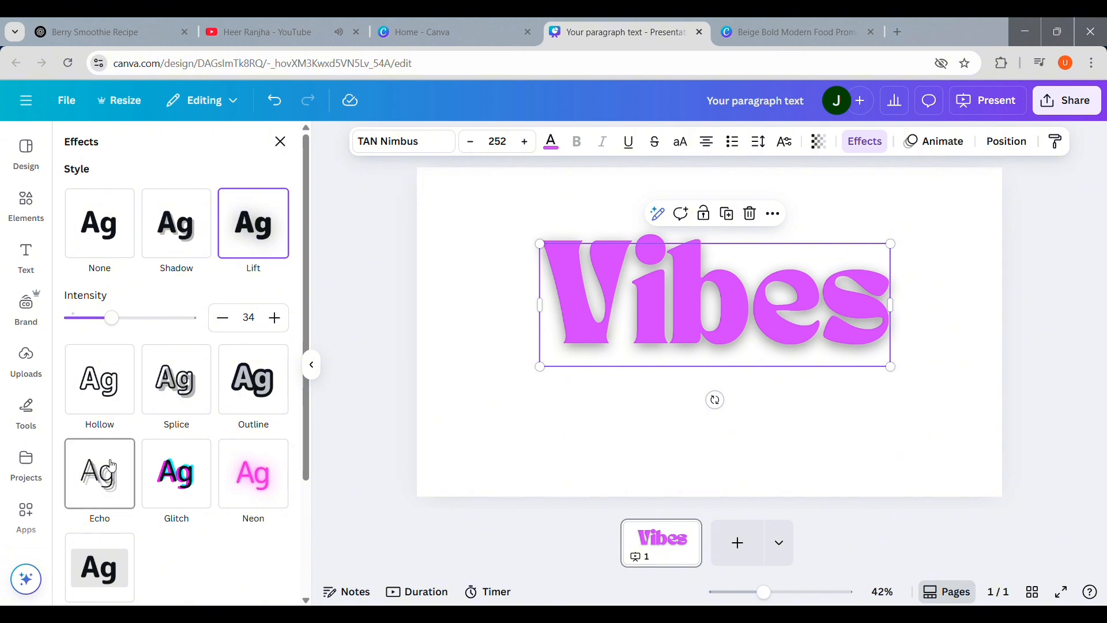
left_click(111, 400)
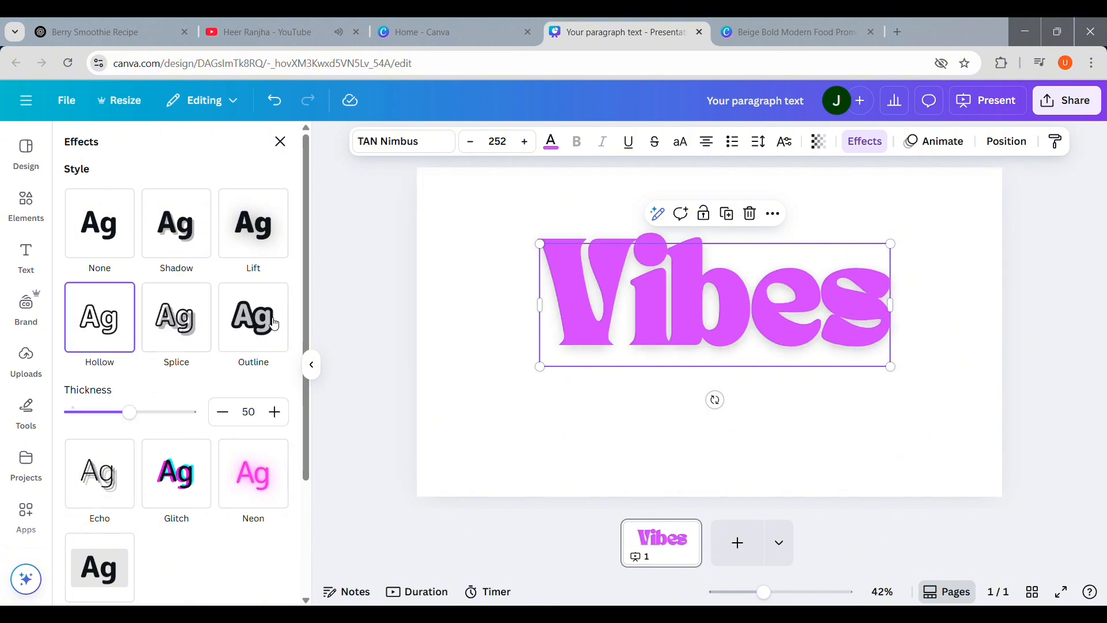
left_click(551, 141)
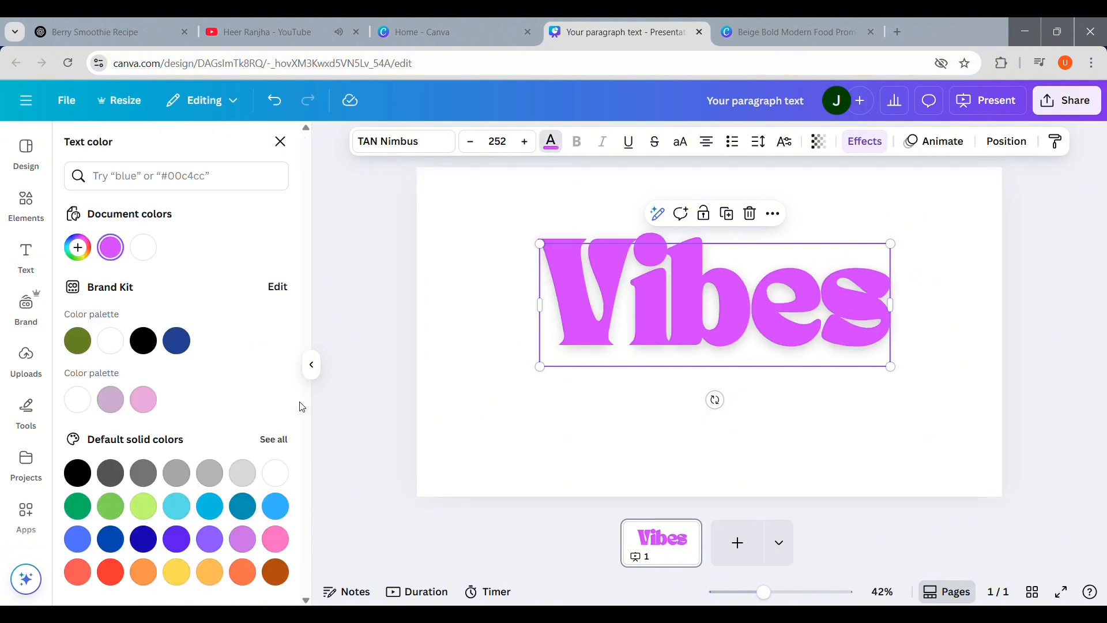
left_click(121, 354)
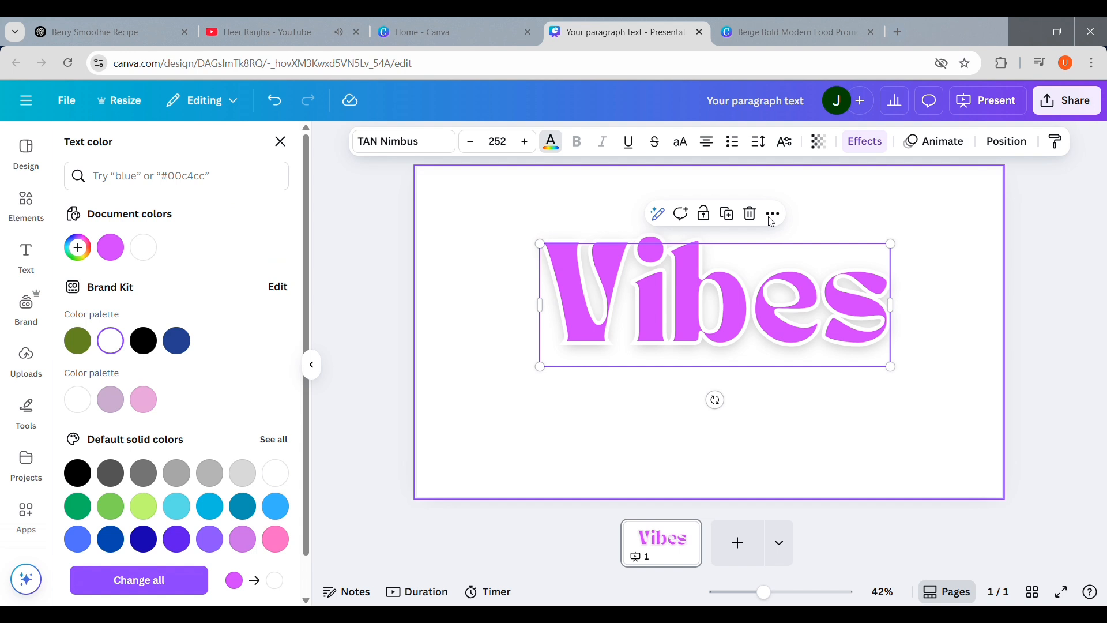
Step: Reduce the Hollow effect thickness to 25
left_click(866, 143)
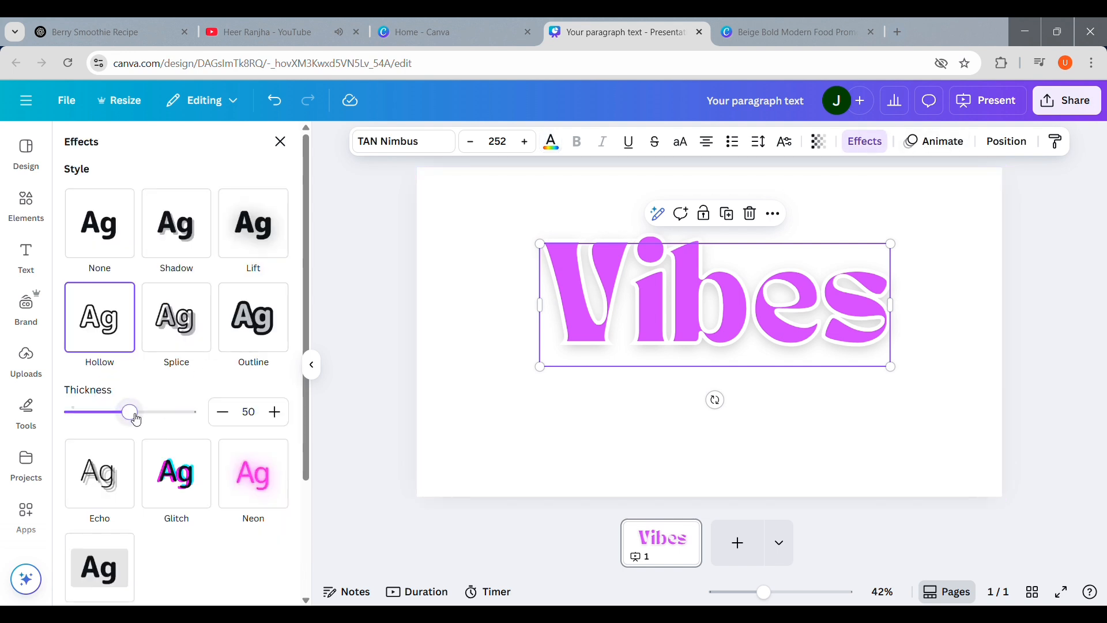
left_click_drag(136, 420, 105, 421)
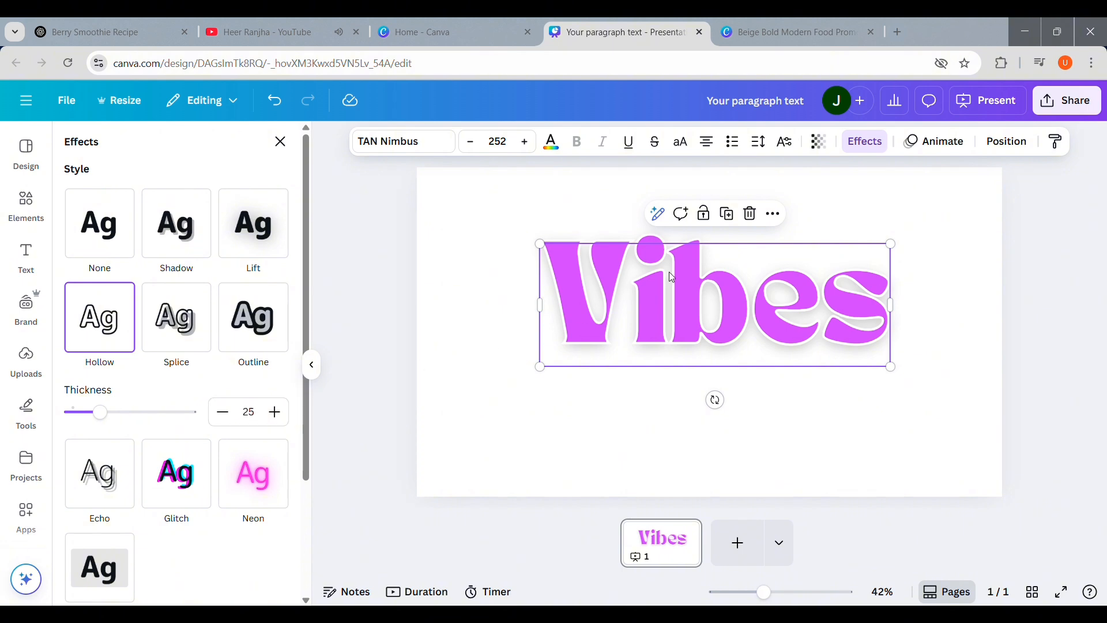
Step: Review the page's layers list, then open the uploaded videos
left_click(1006, 142)
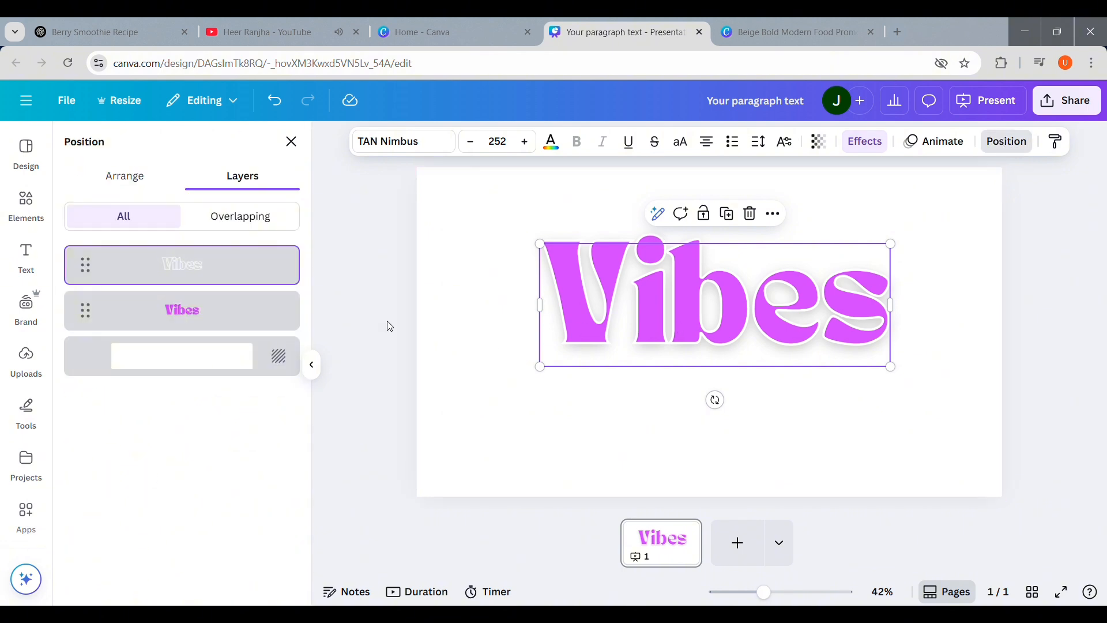
left_click(15, 380)
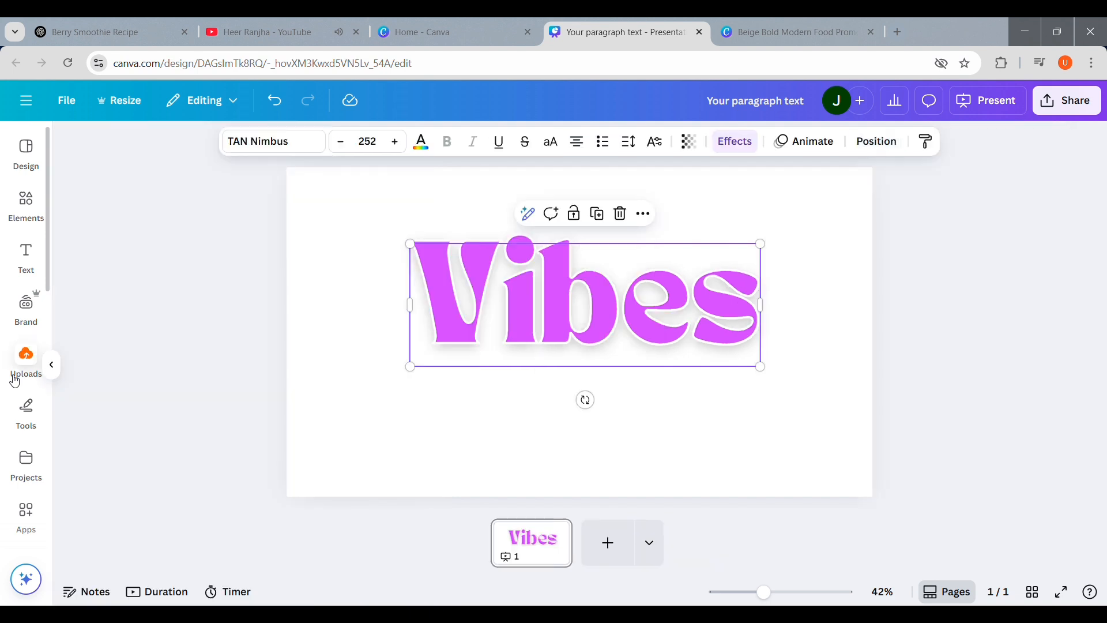
left_click(15, 381)
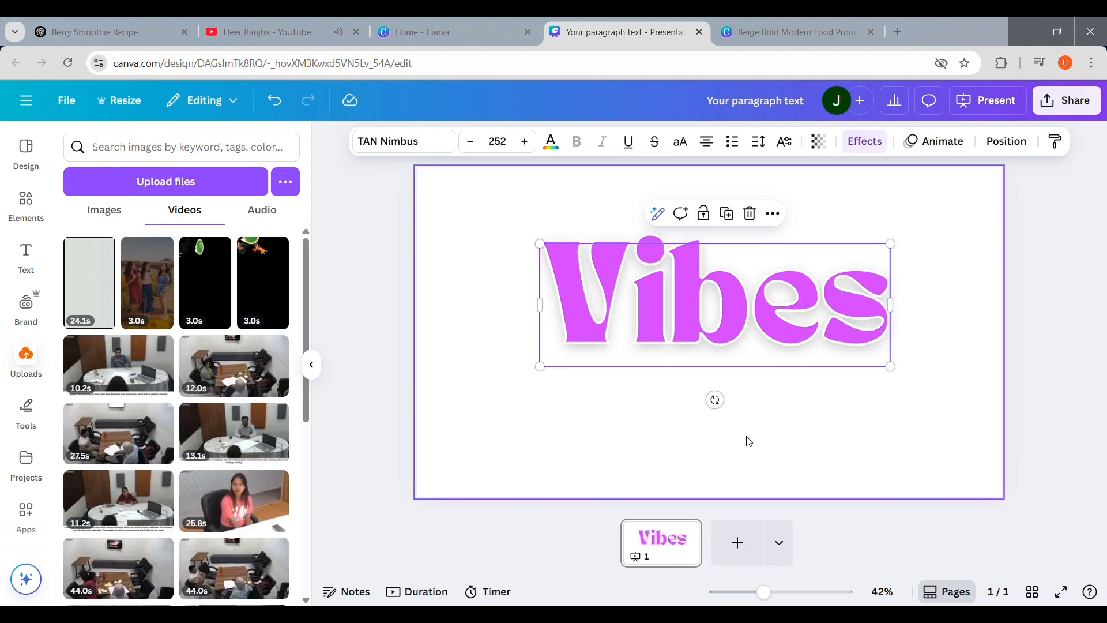
Step: Add the 24.1s uploaded ink video to the page, rotate it to landscape and resize it to fill the page
left_click(93, 280)
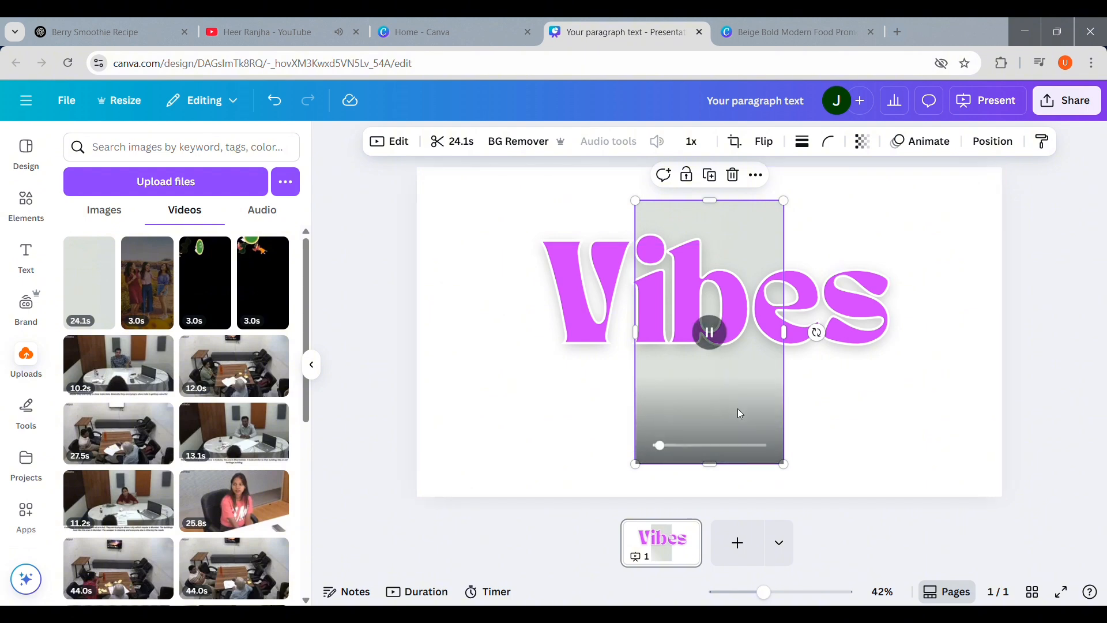
left_click_drag(738, 411, 521, 378)
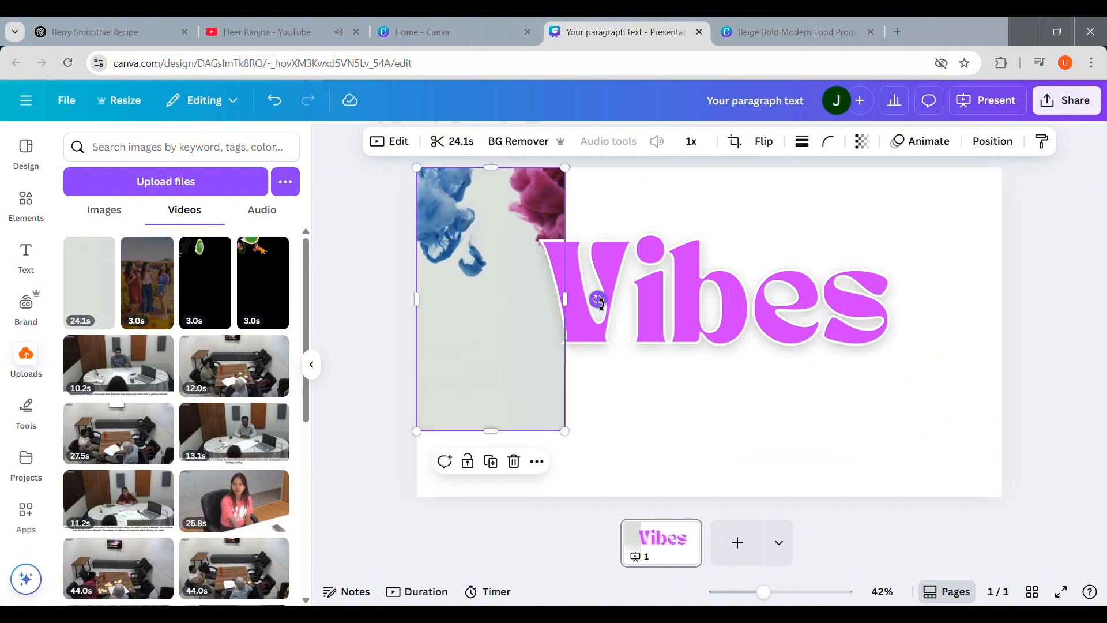
left_click_drag(600, 300, 680, 271)
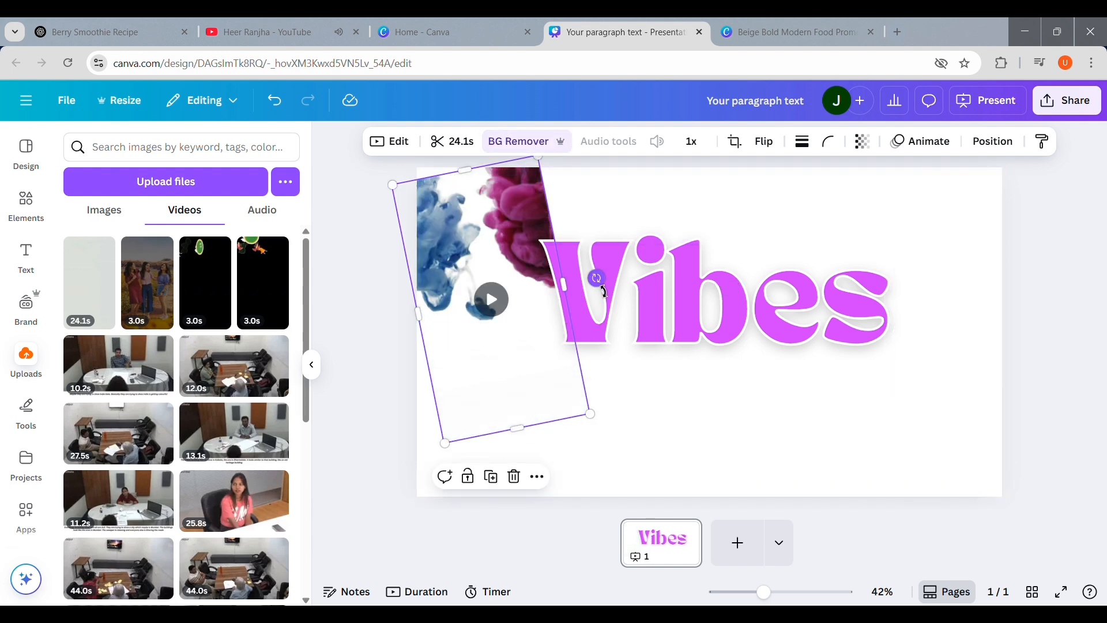
left_click_drag(607, 288, 502, 167)
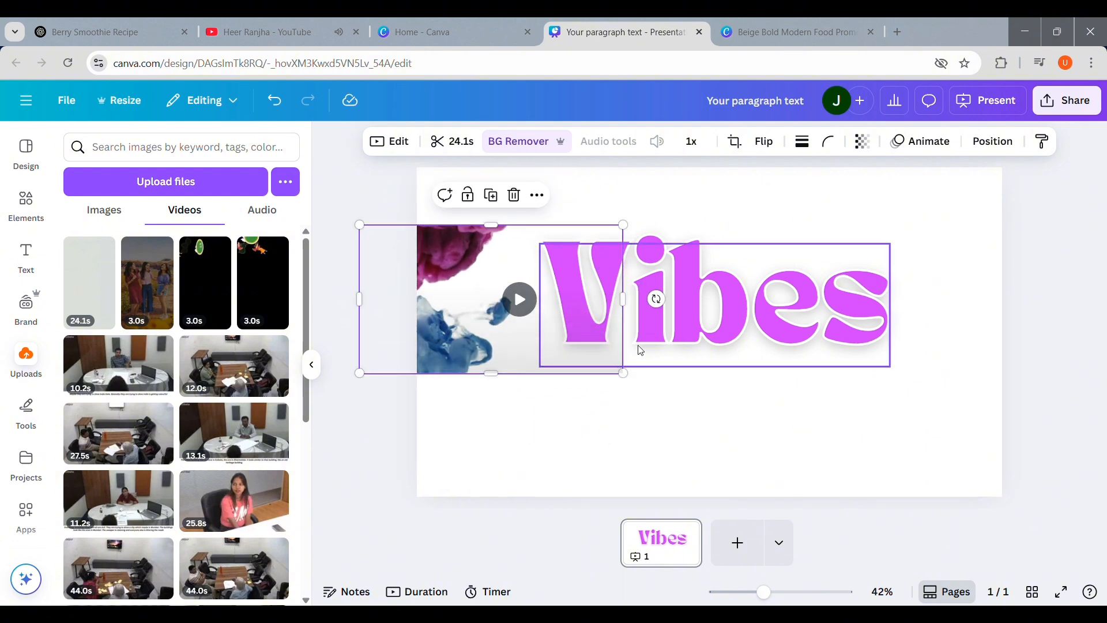
left_click_drag(631, 384, 860, 444)
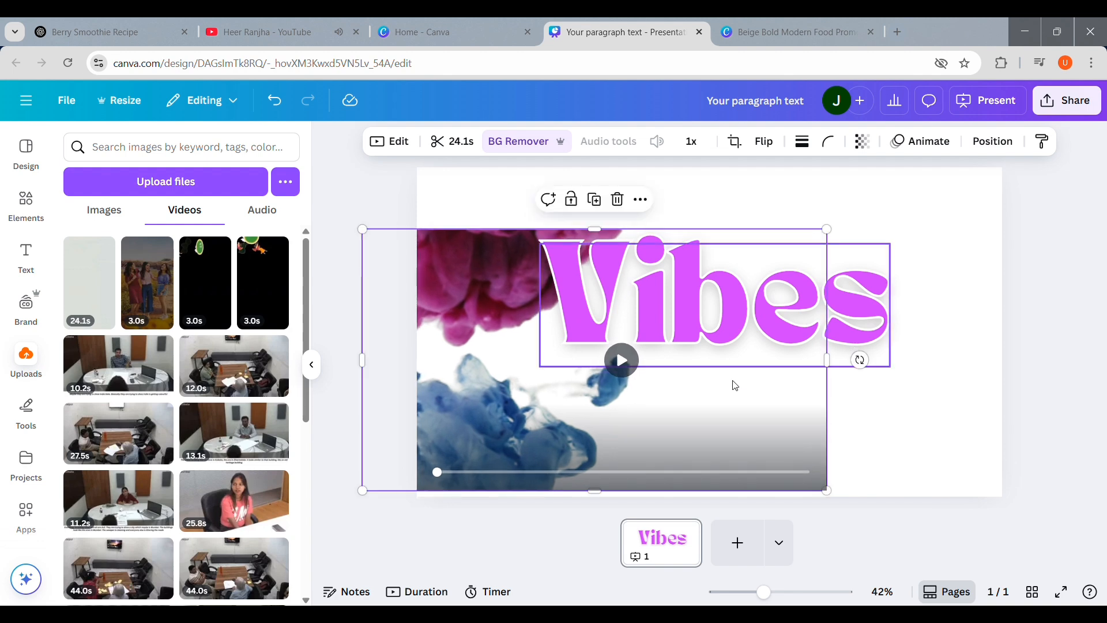
left_click_drag(766, 440, 940, 376)
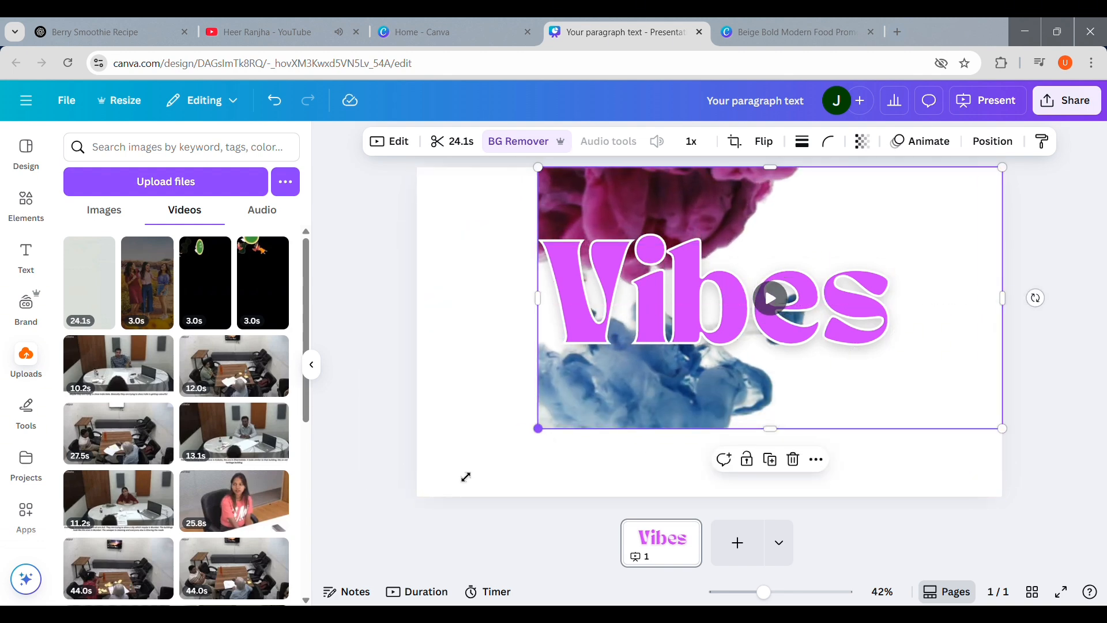
left_click_drag(466, 477, 421, 498)
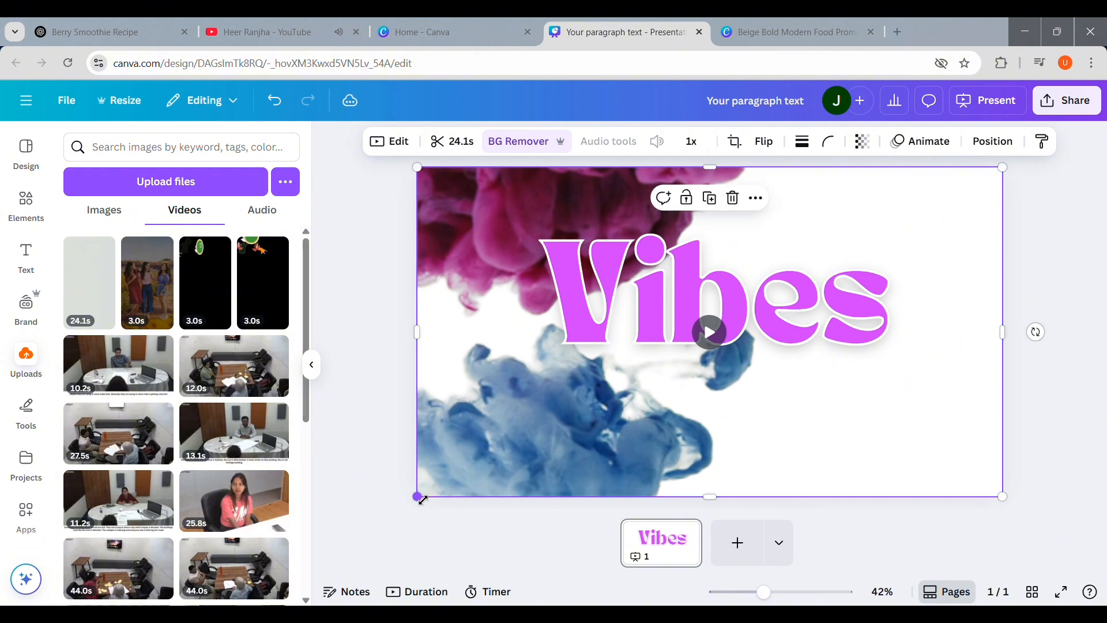
Step: Move the video layer between the white outline Vibes layer and the purple Vibes layer
mouse_move(748, 388)
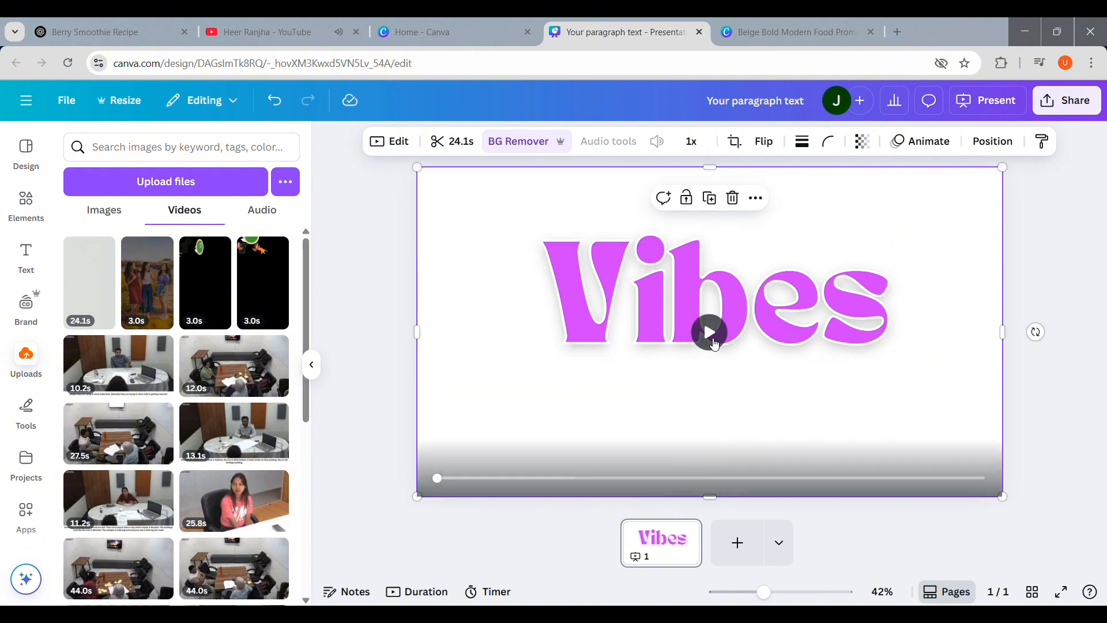
left_click(714, 341)
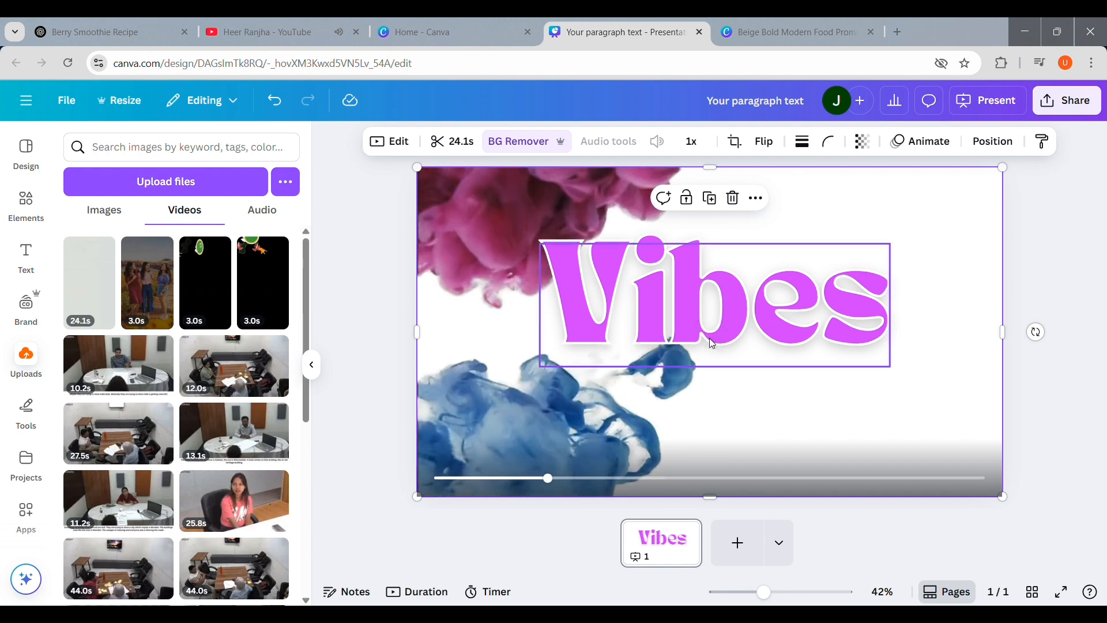
left_click(648, 427)
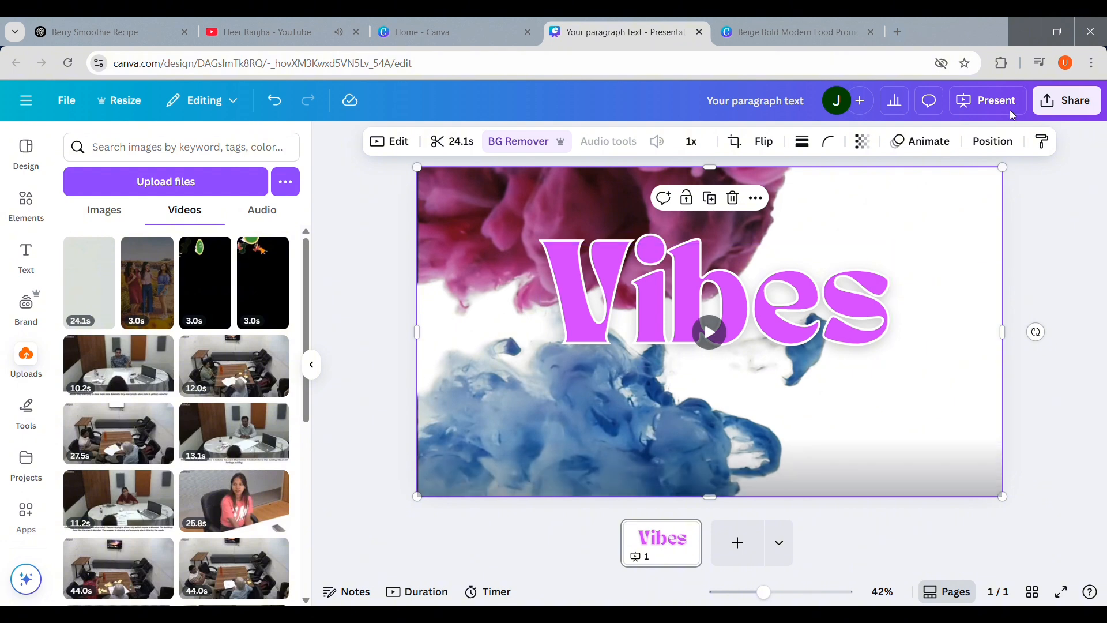
left_click(1006, 143)
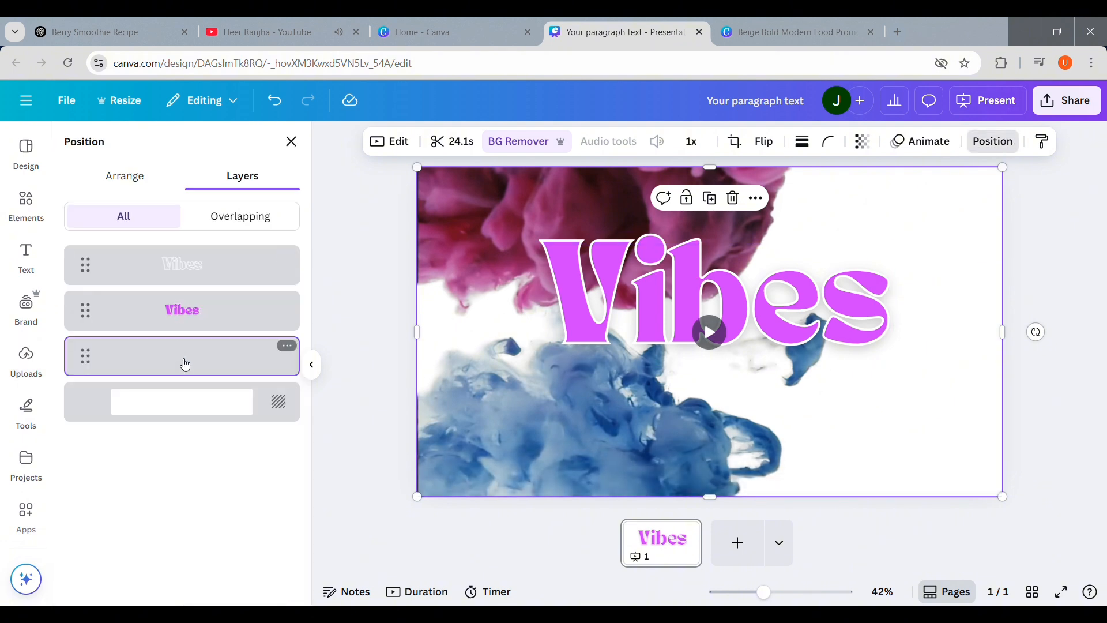
left_click_drag(188, 363, 191, 299)
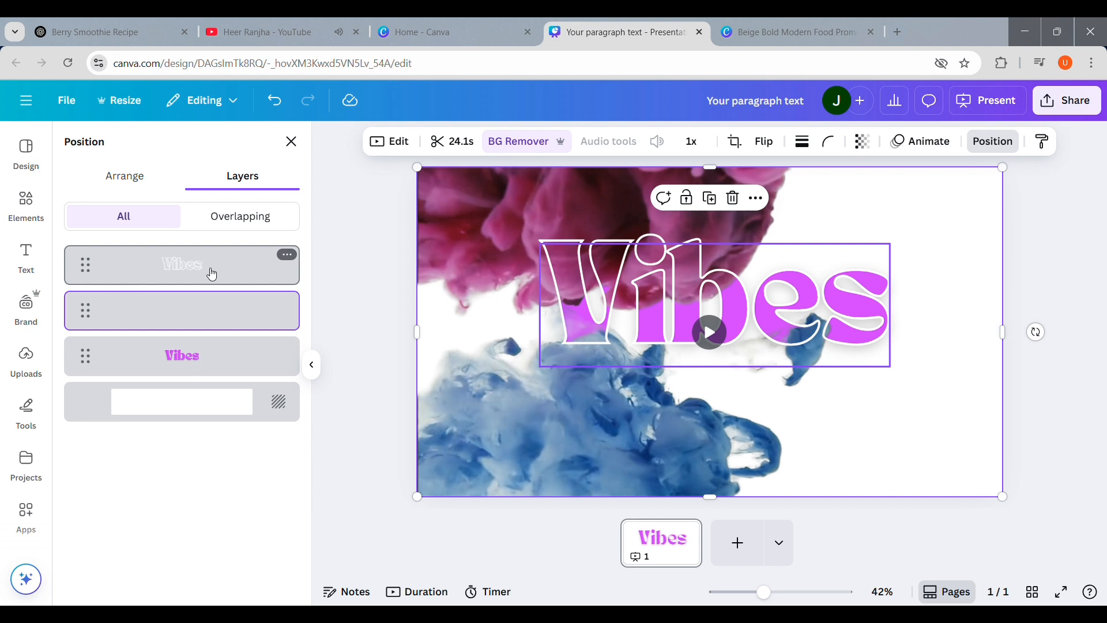
Step: Play back the video behind the outlined Vibes title and return the playhead to the start
mouse_move(212, 274)
left_mouse_down()
mouse_move(214, 402)
mouse_move(195, 277)
left_mouse_up()
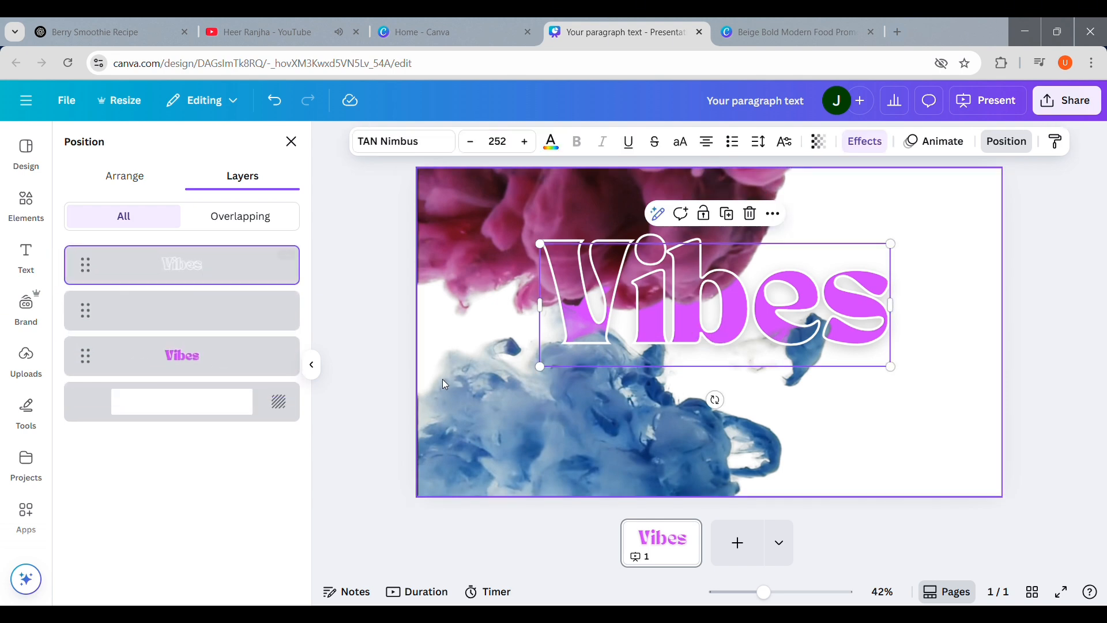
left_click(600, 403)
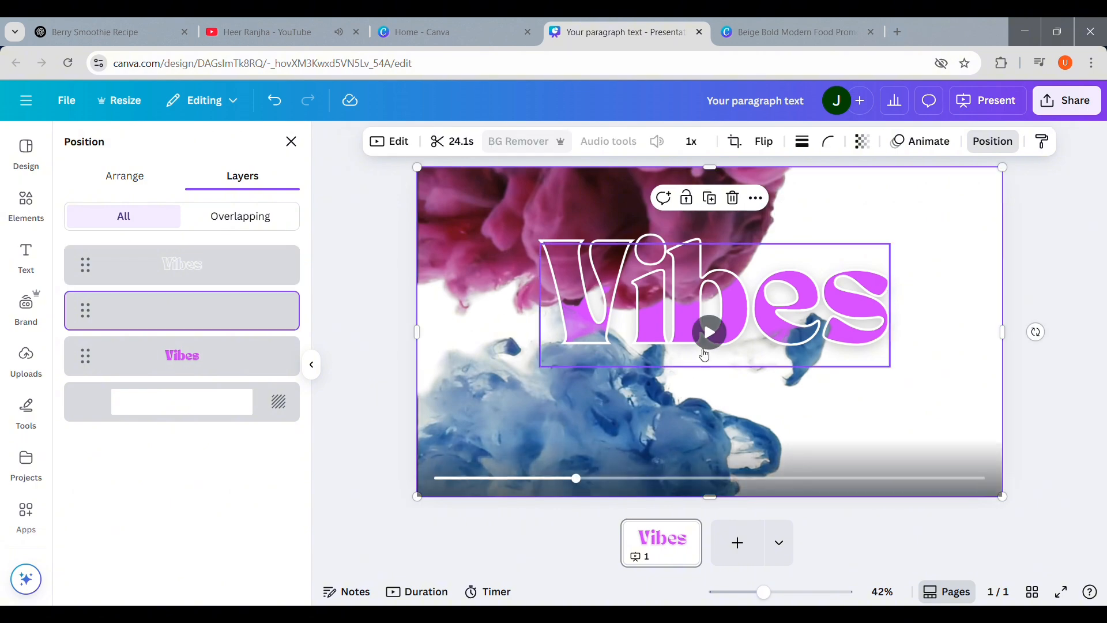
left_click(710, 346)
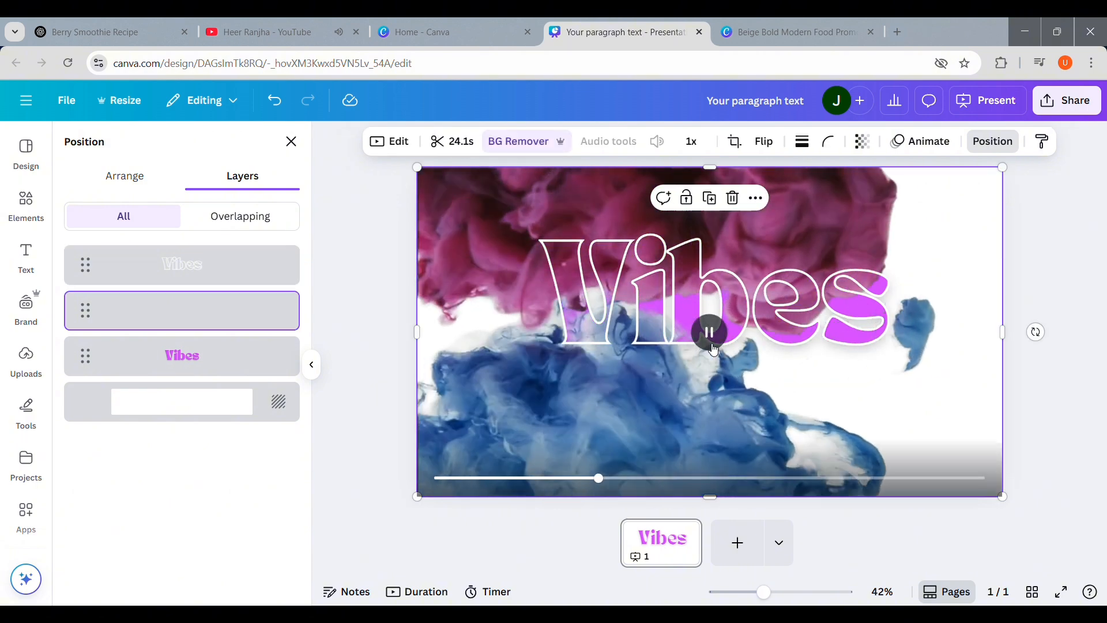
left_click(314, 365)
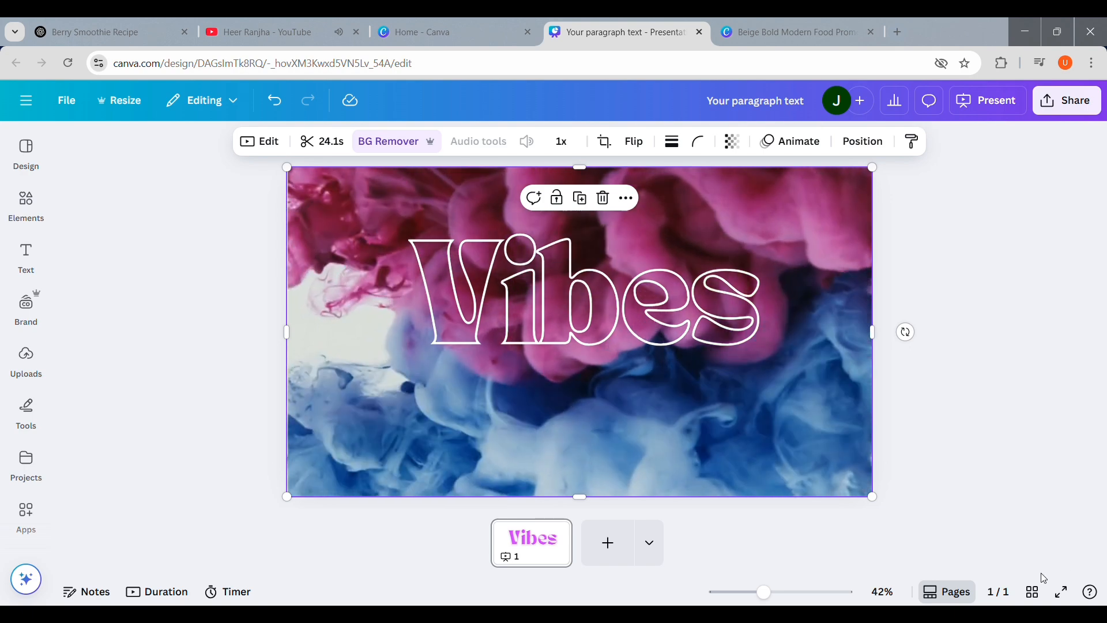
left_click(580, 334)
left_click_drag(599, 478, 310, 478)
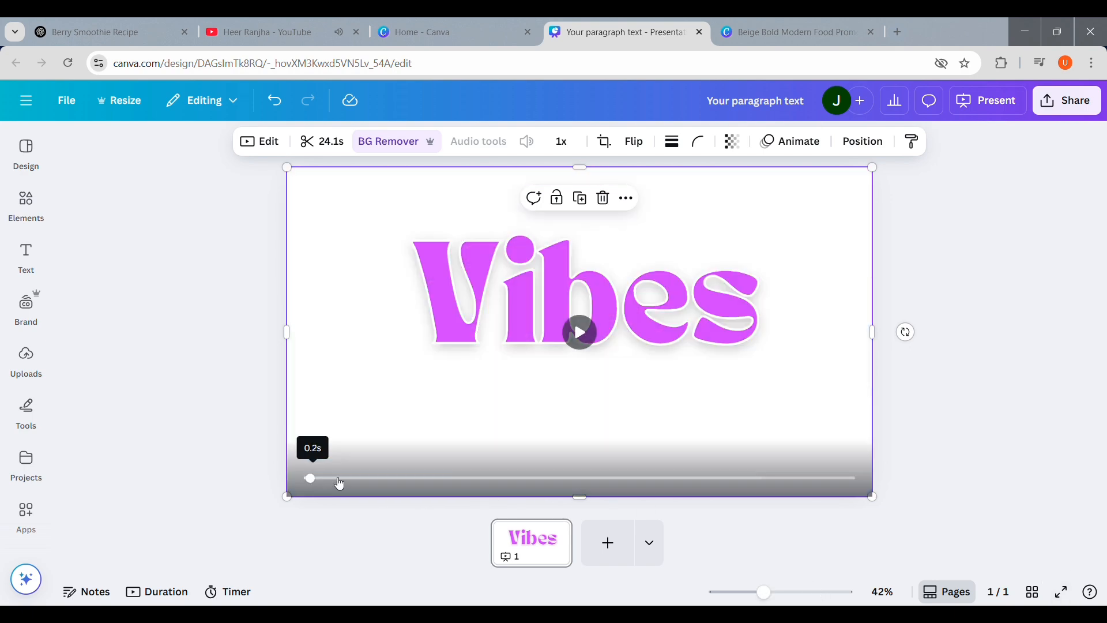
Step: Set the video's playback speed to 1.25
left_click(285, 145)
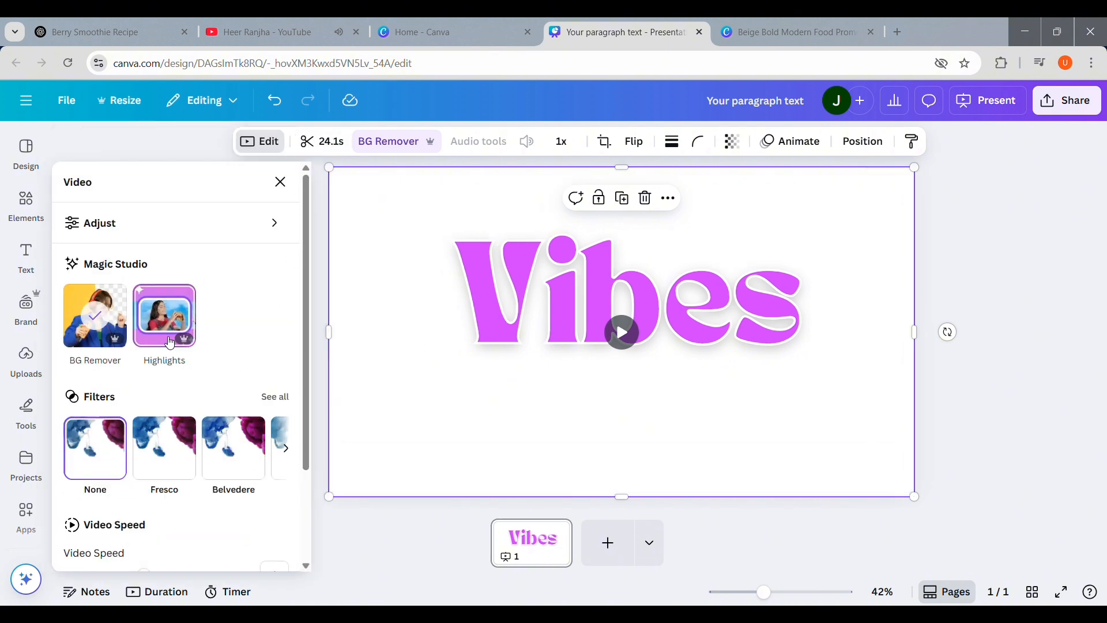
scroll(307, 397, "down", 1)
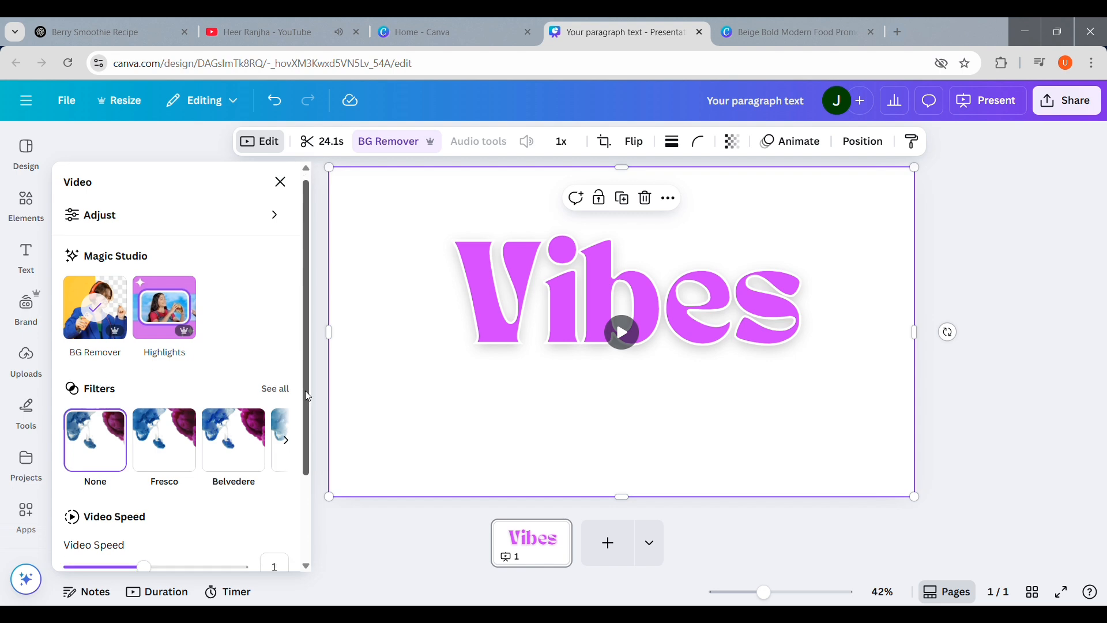
left_click_drag(308, 396, 307, 509)
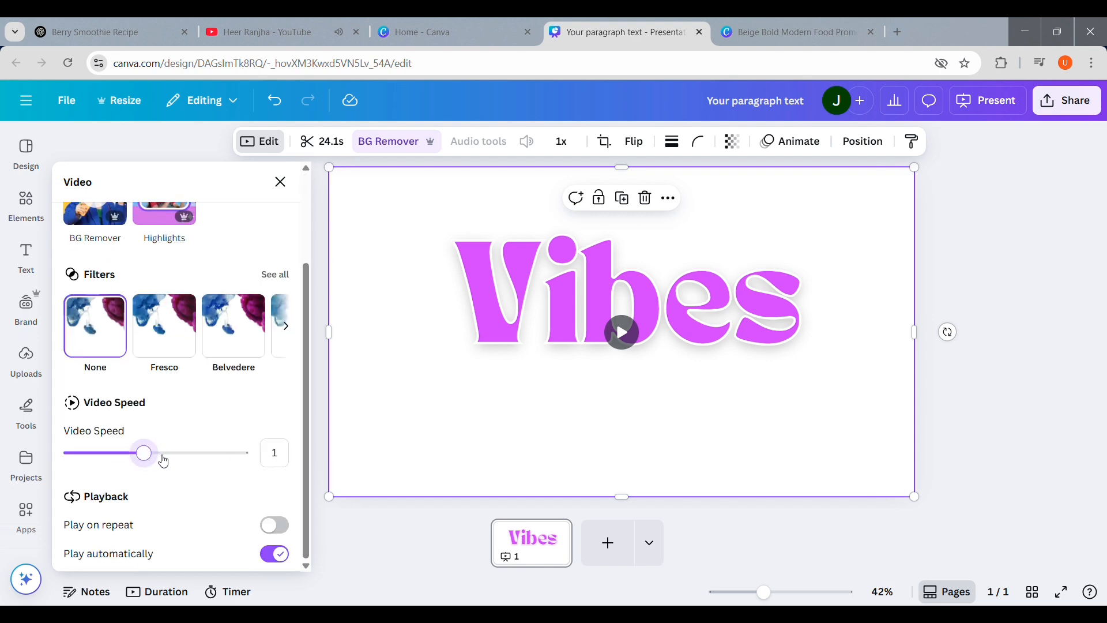
left_click_drag(145, 454, 168, 453)
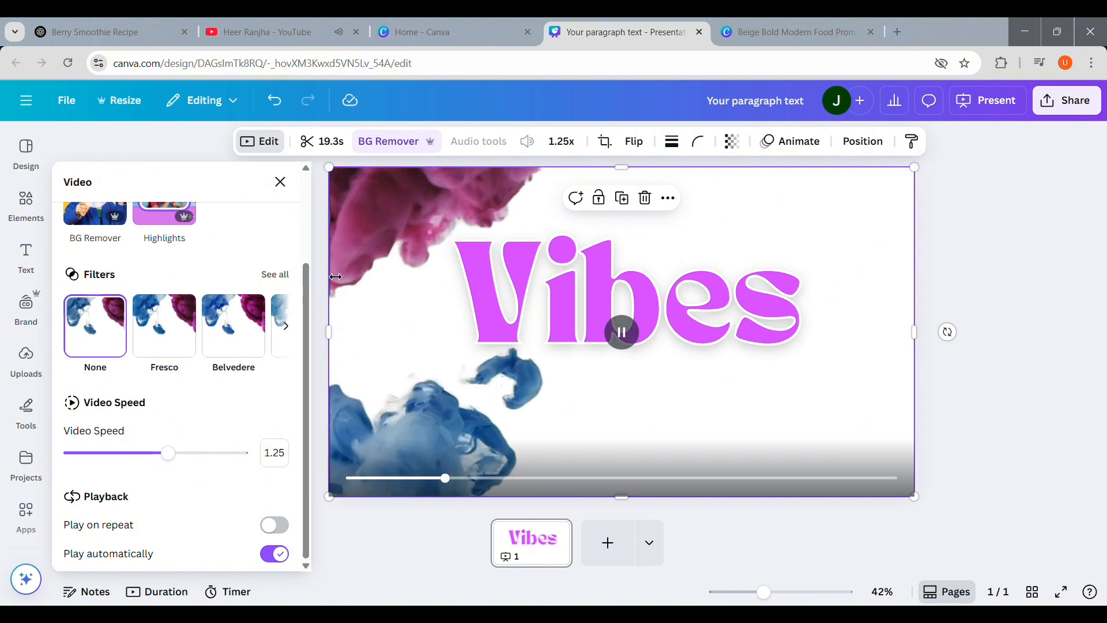
left_click(307, 170)
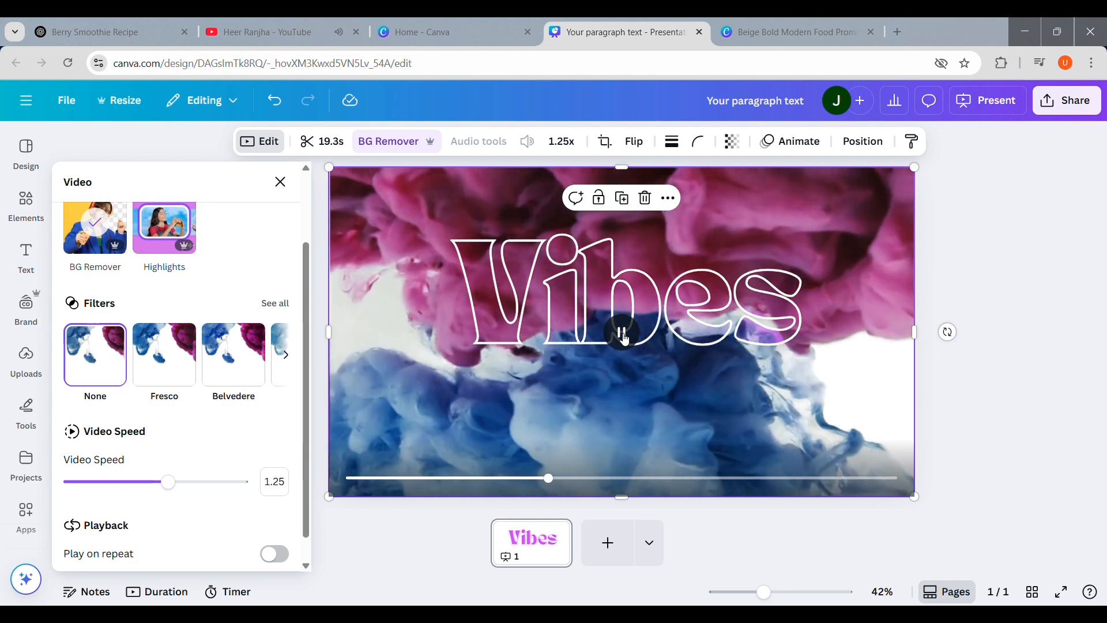
left_click(623, 334)
Step: Search the elements library for fire flies videos and browse the results
left_click(30, 219)
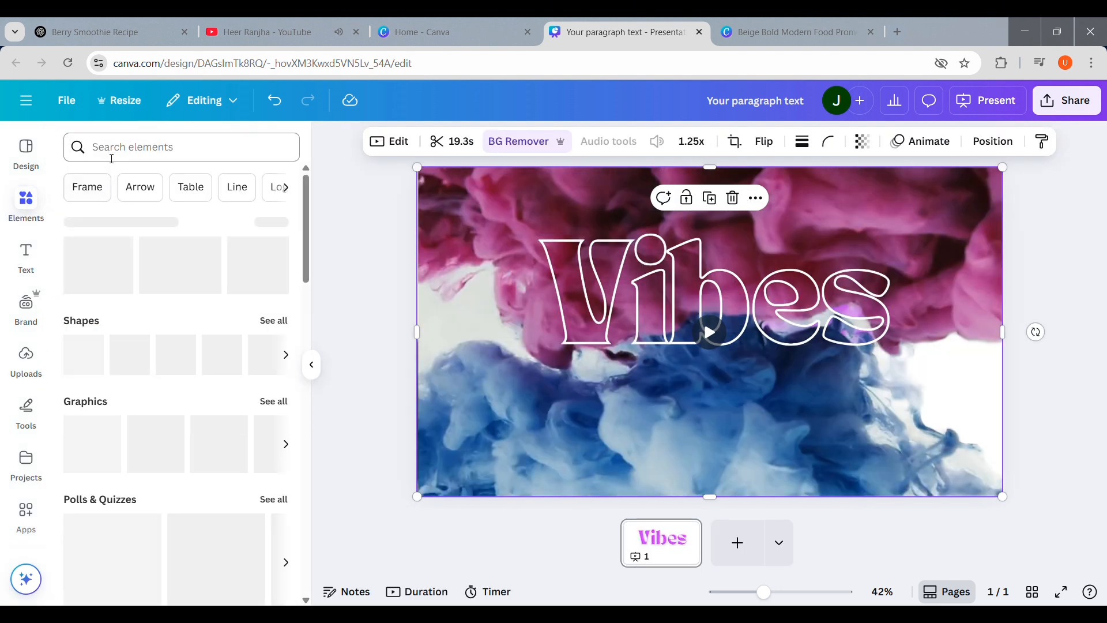
left_click(111, 157)
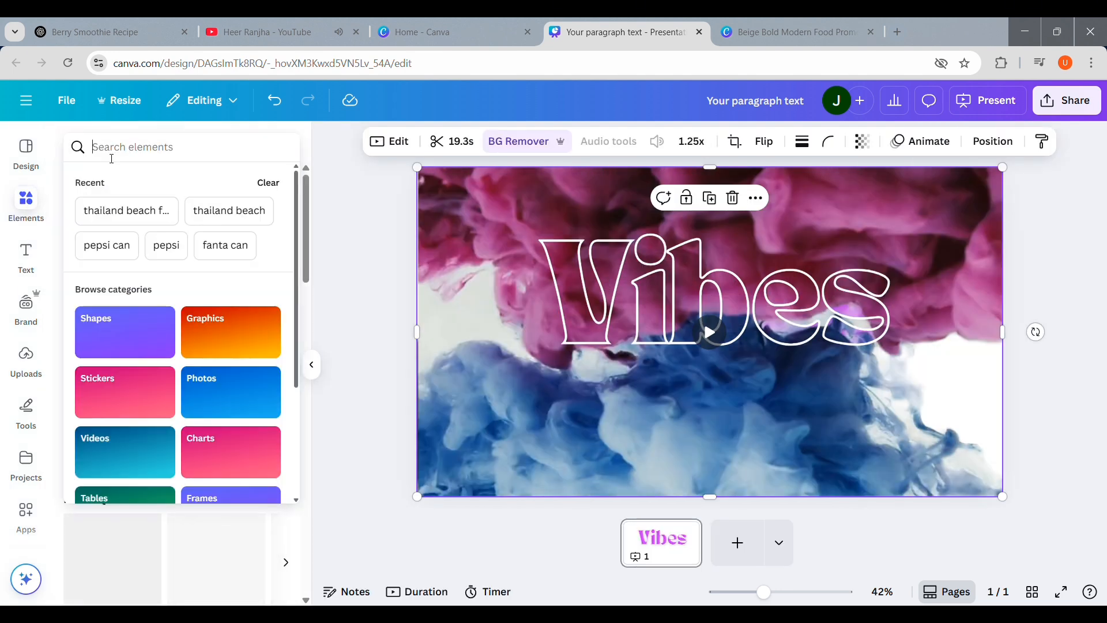
type("fire")
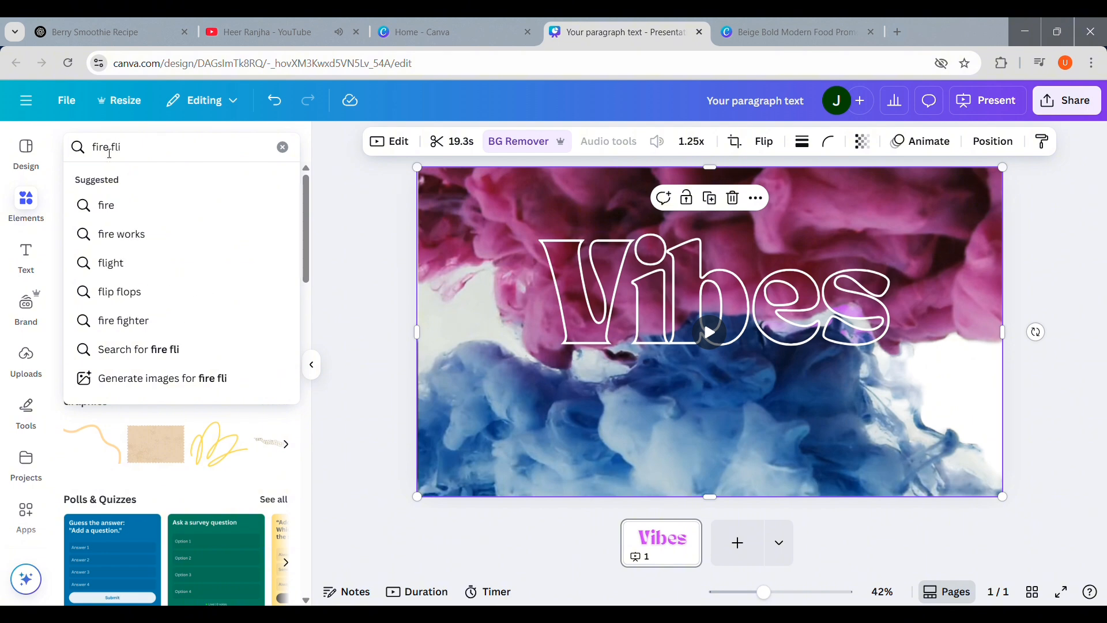
type("flies")
key("Return")
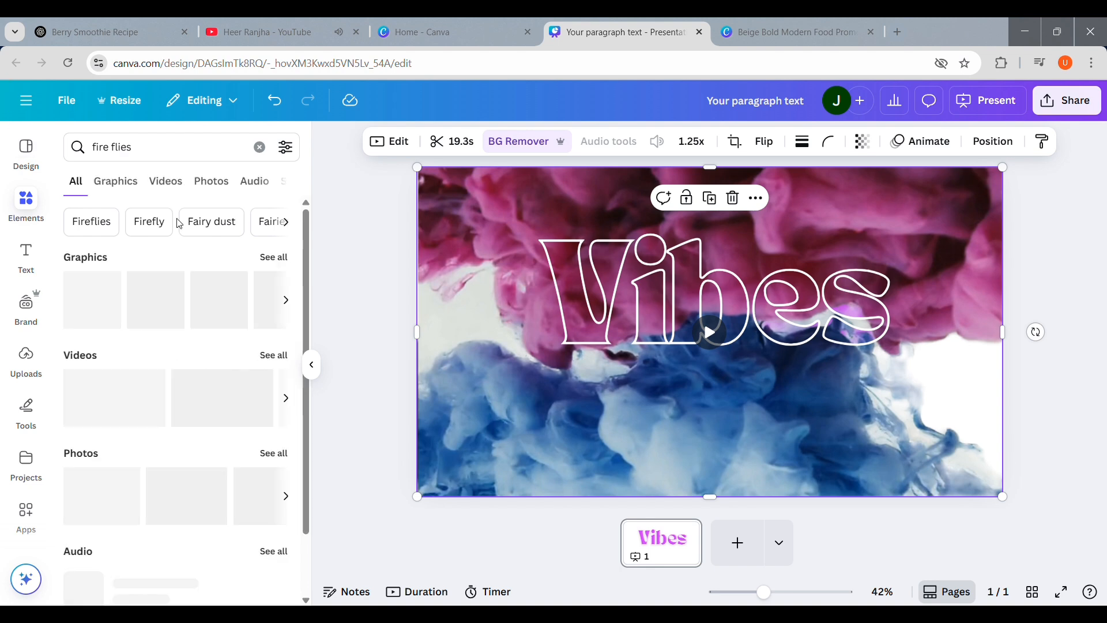
left_click(173, 184)
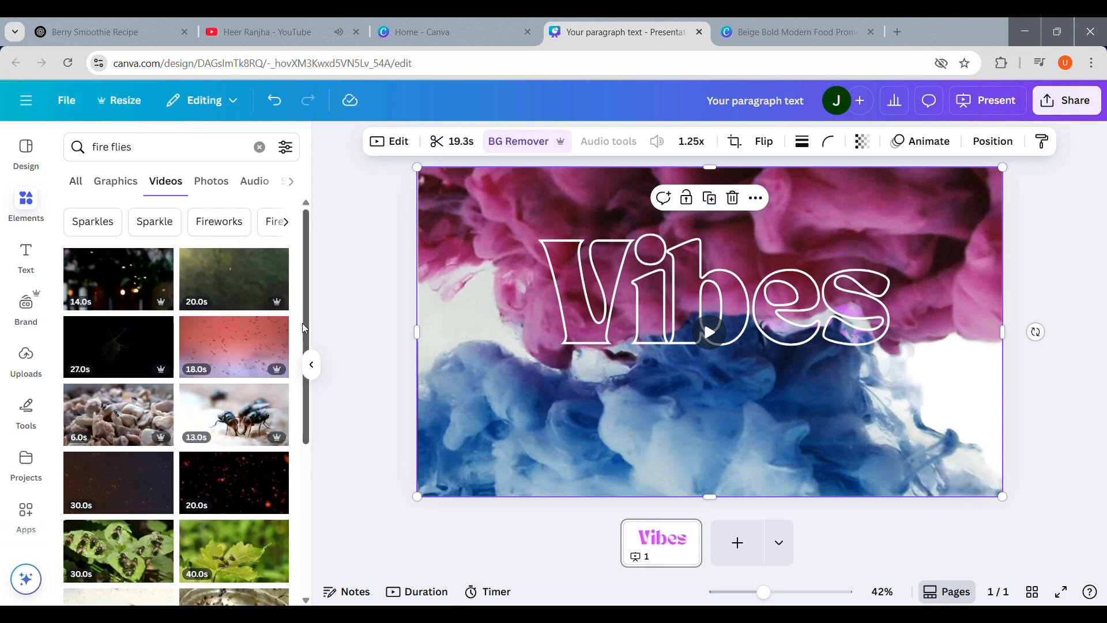
left_click_drag(305, 323, 324, 517)
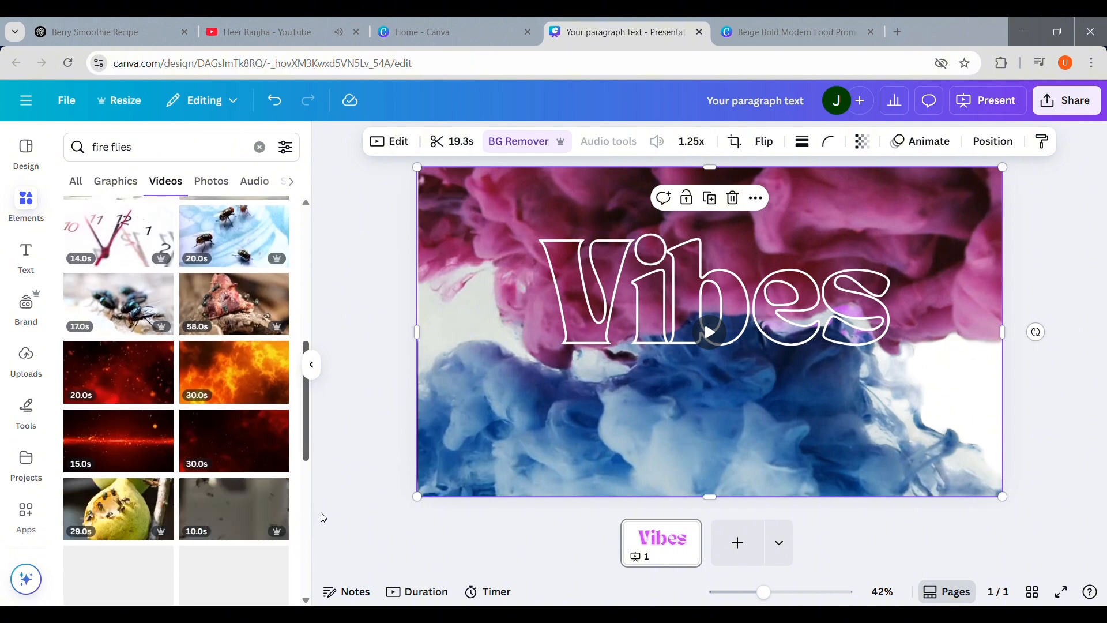
left_click_drag(309, 479, 320, 553)
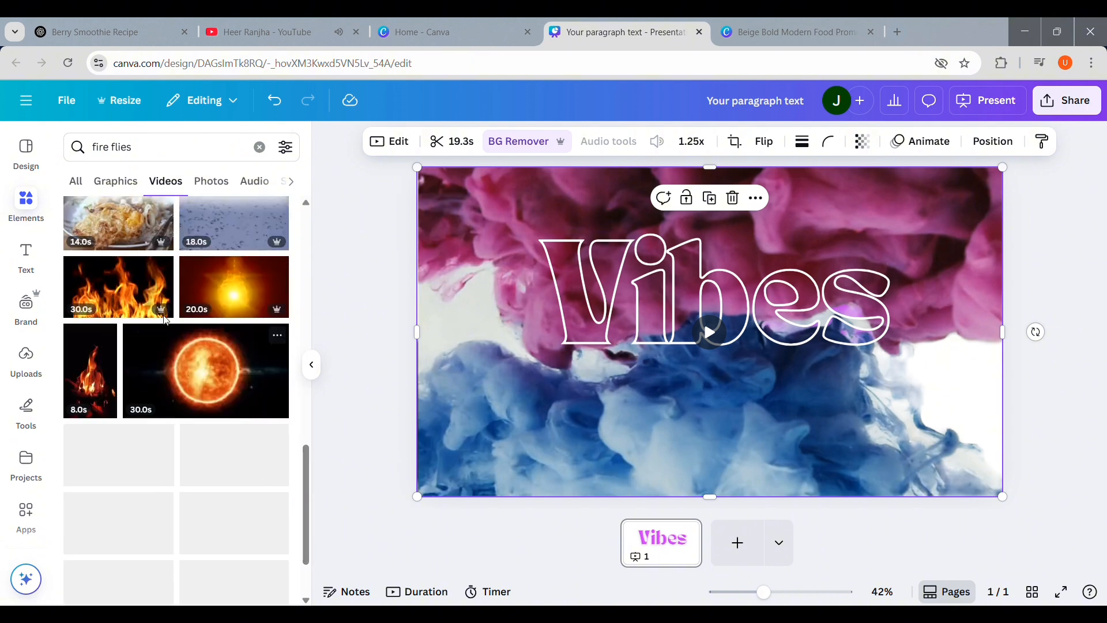
Step: Refine the search to fire flies at night effect and compare the graphics and video results
left_click(152, 155)
type("at night")
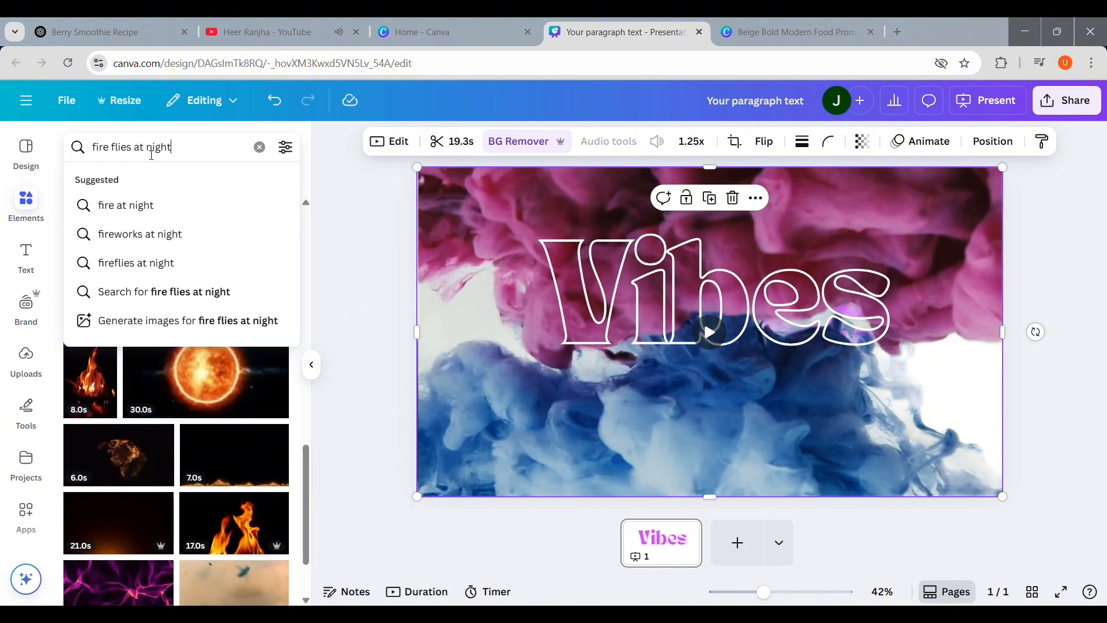
key("Return")
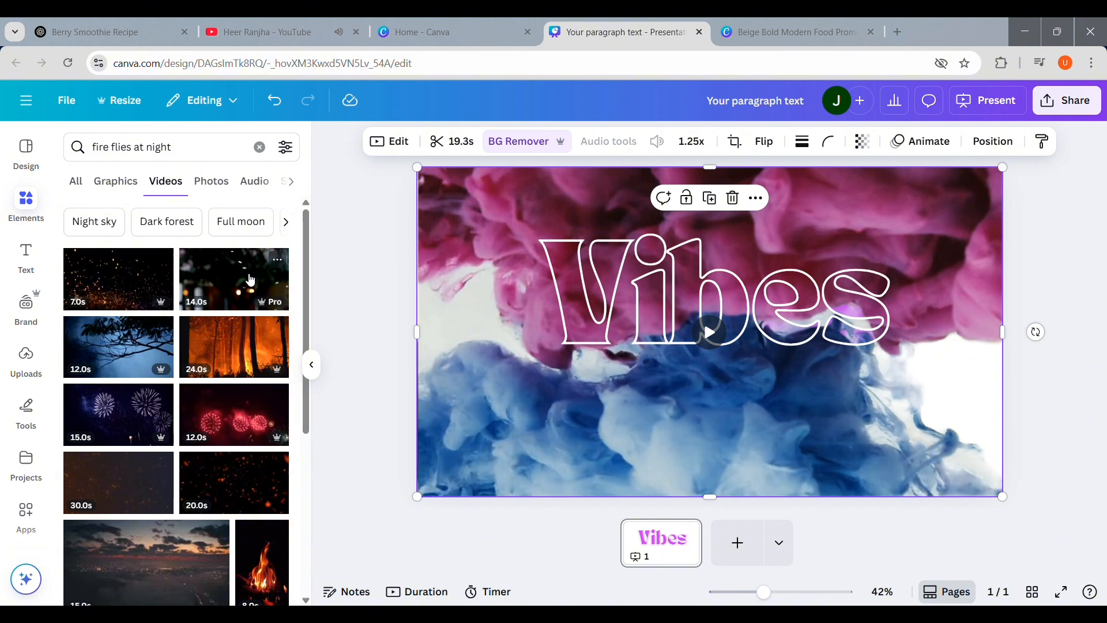
left_click(188, 147)
type("effect")
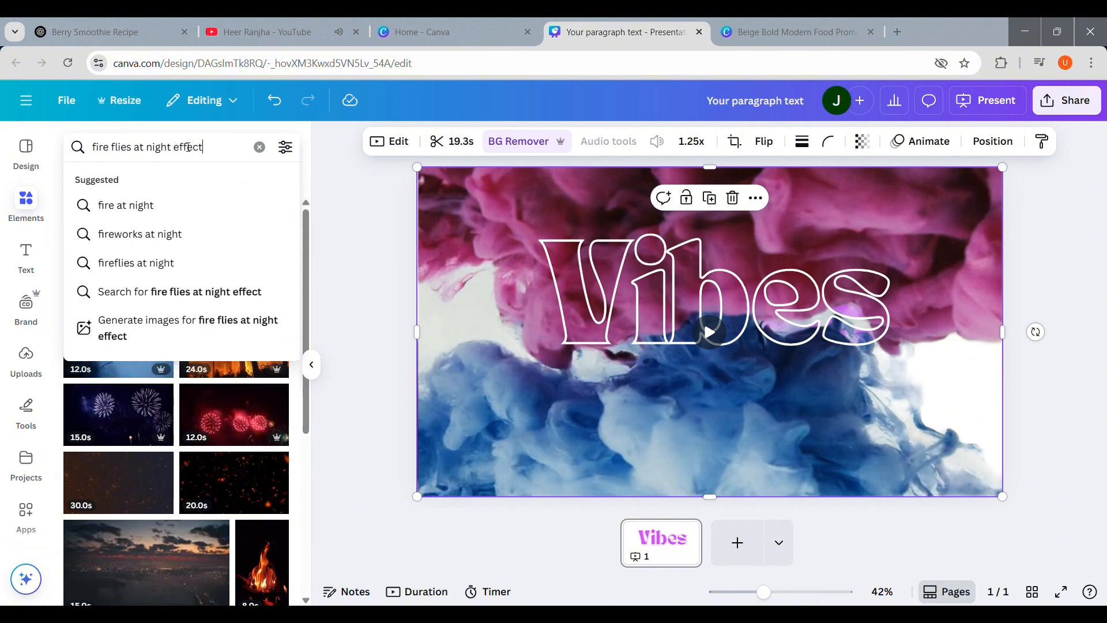
key("Return")
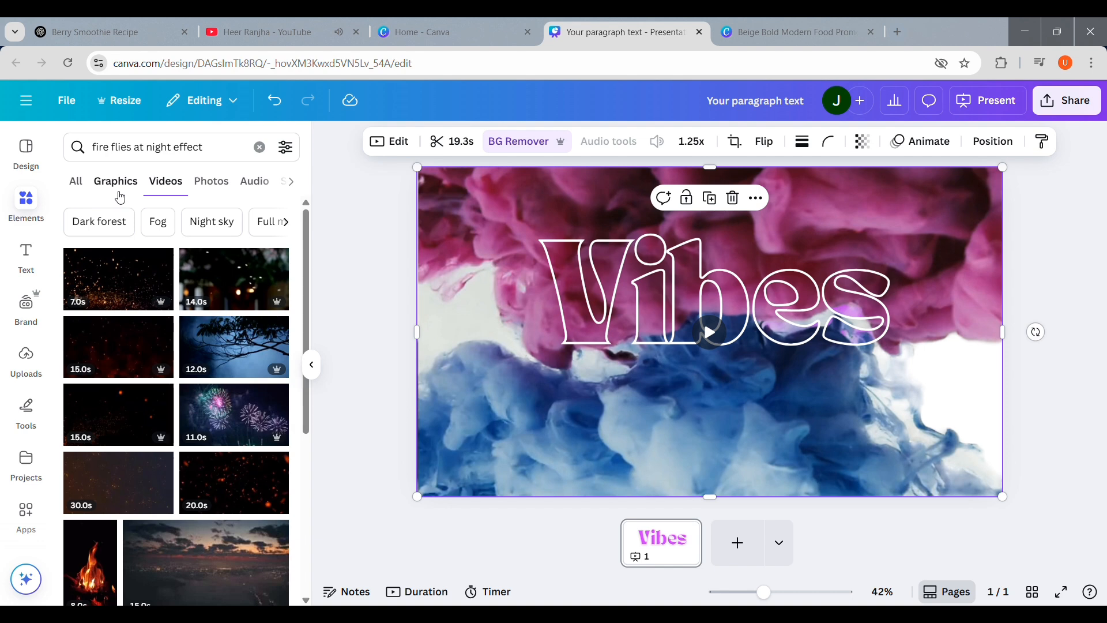
left_click(118, 190)
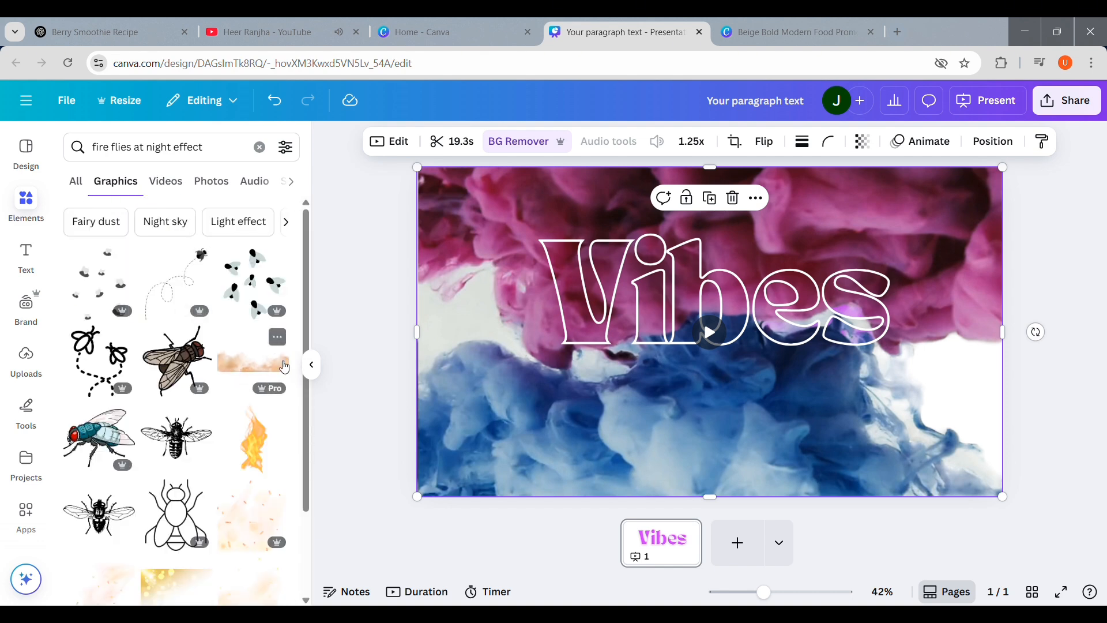
left_click(175, 191)
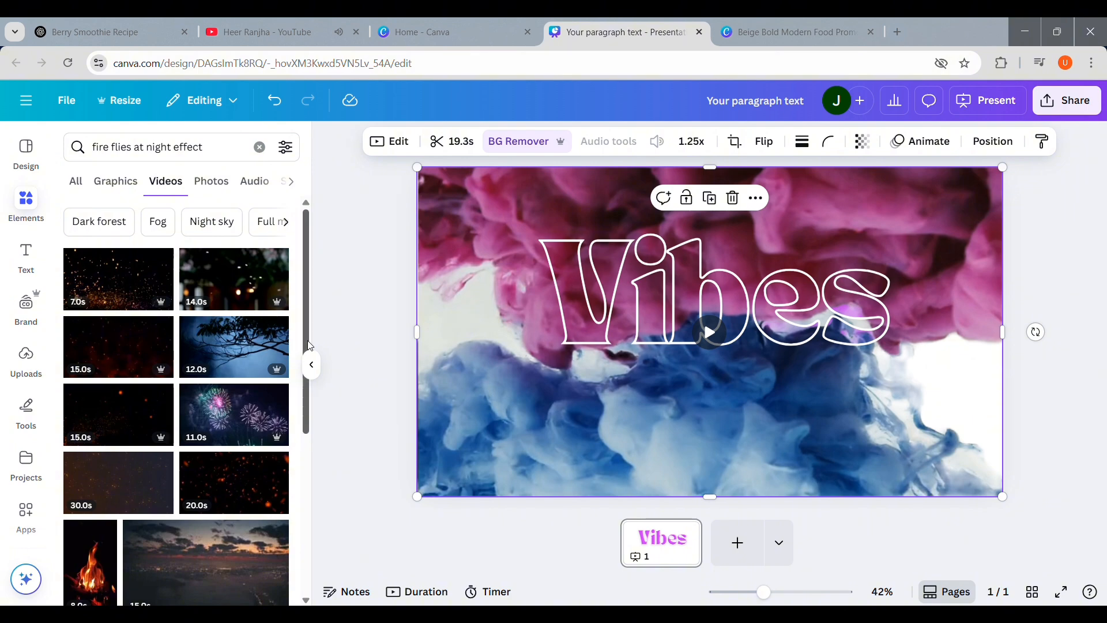
Step: Add the 20.0s fire flies night video to the page and apply BG Remover to it
left_click(235, 489)
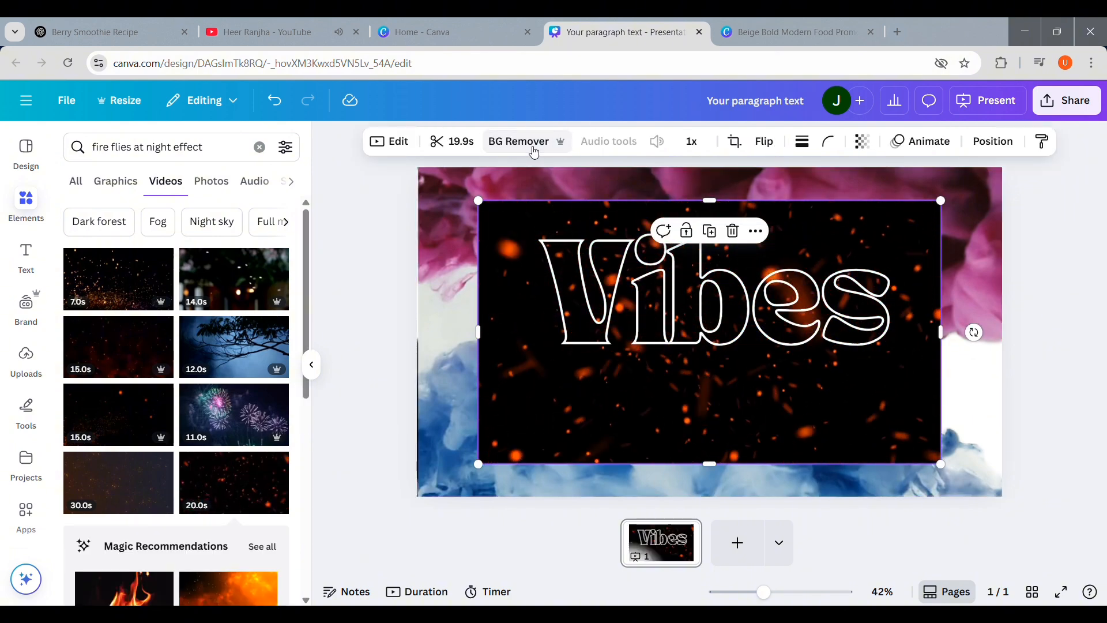
left_click(533, 151)
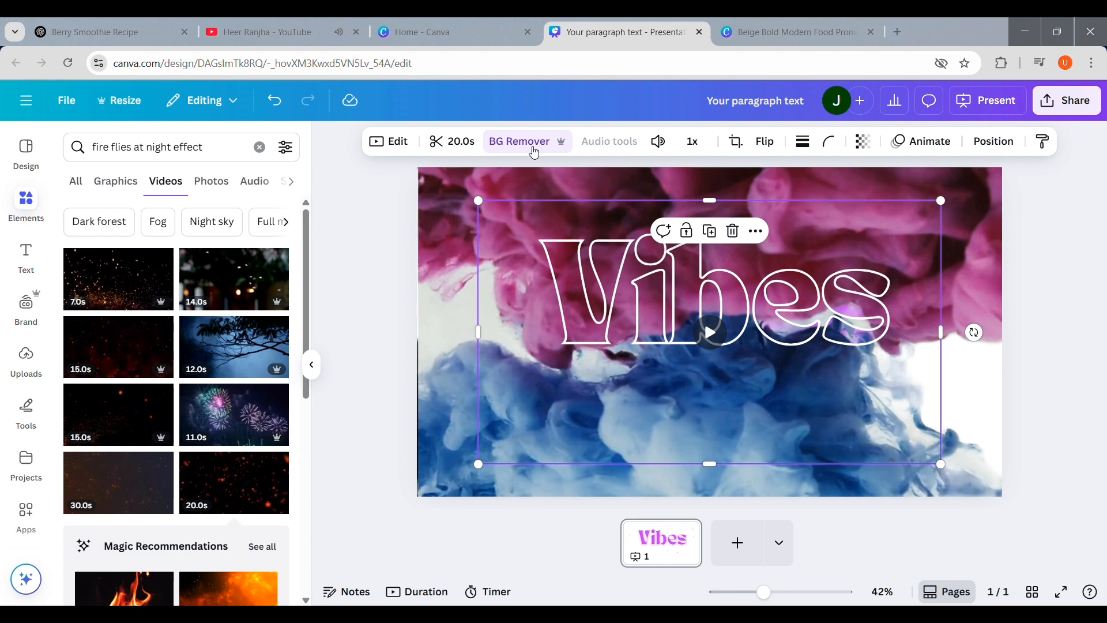
left_click_drag(893, 245, 864, 241)
left_click(989, 145)
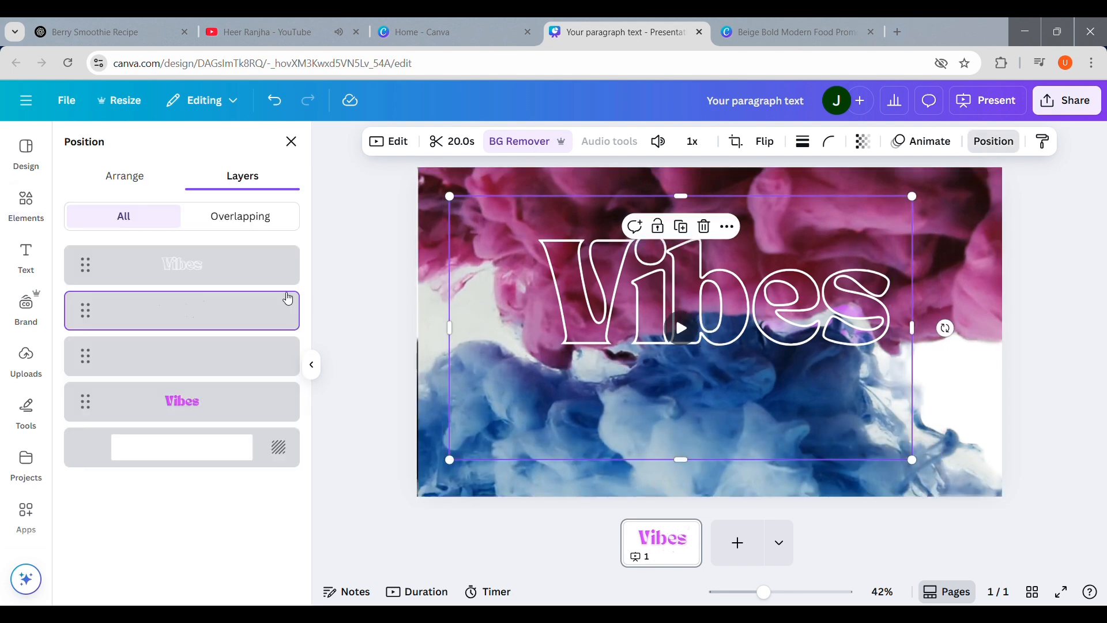